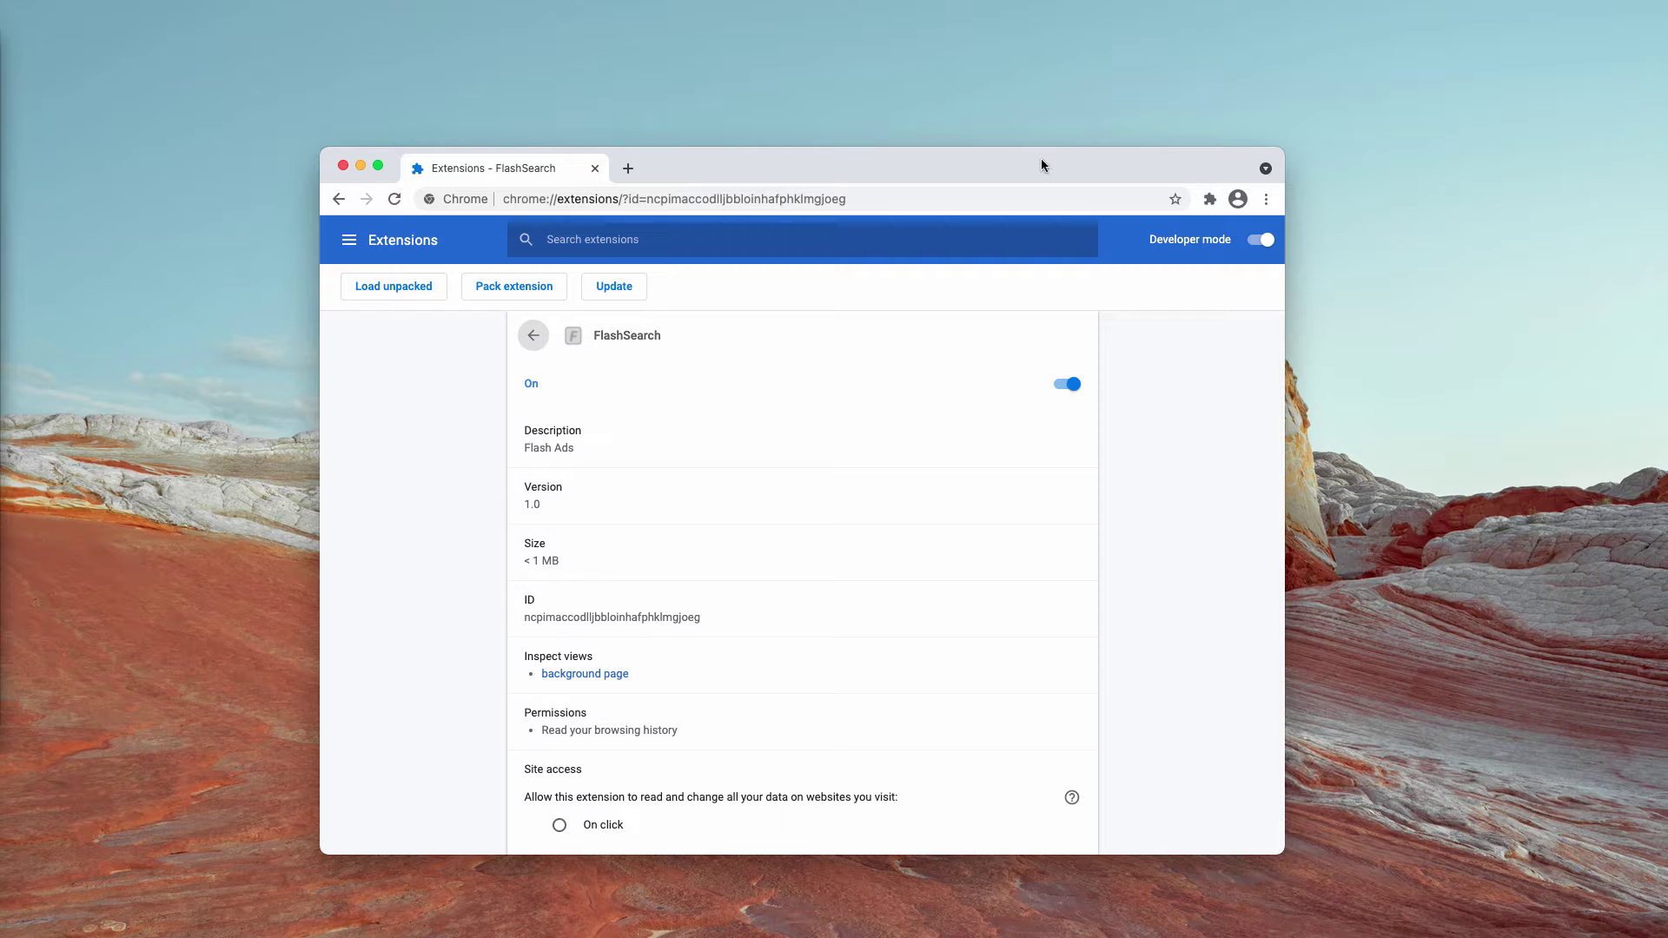
Step: Try loading flashsearch.club in a new tab, then close the error page tab
{"action": "left_click_drag", "start_coordinate": [1039, 164], "coordinate": [1039, 165]}
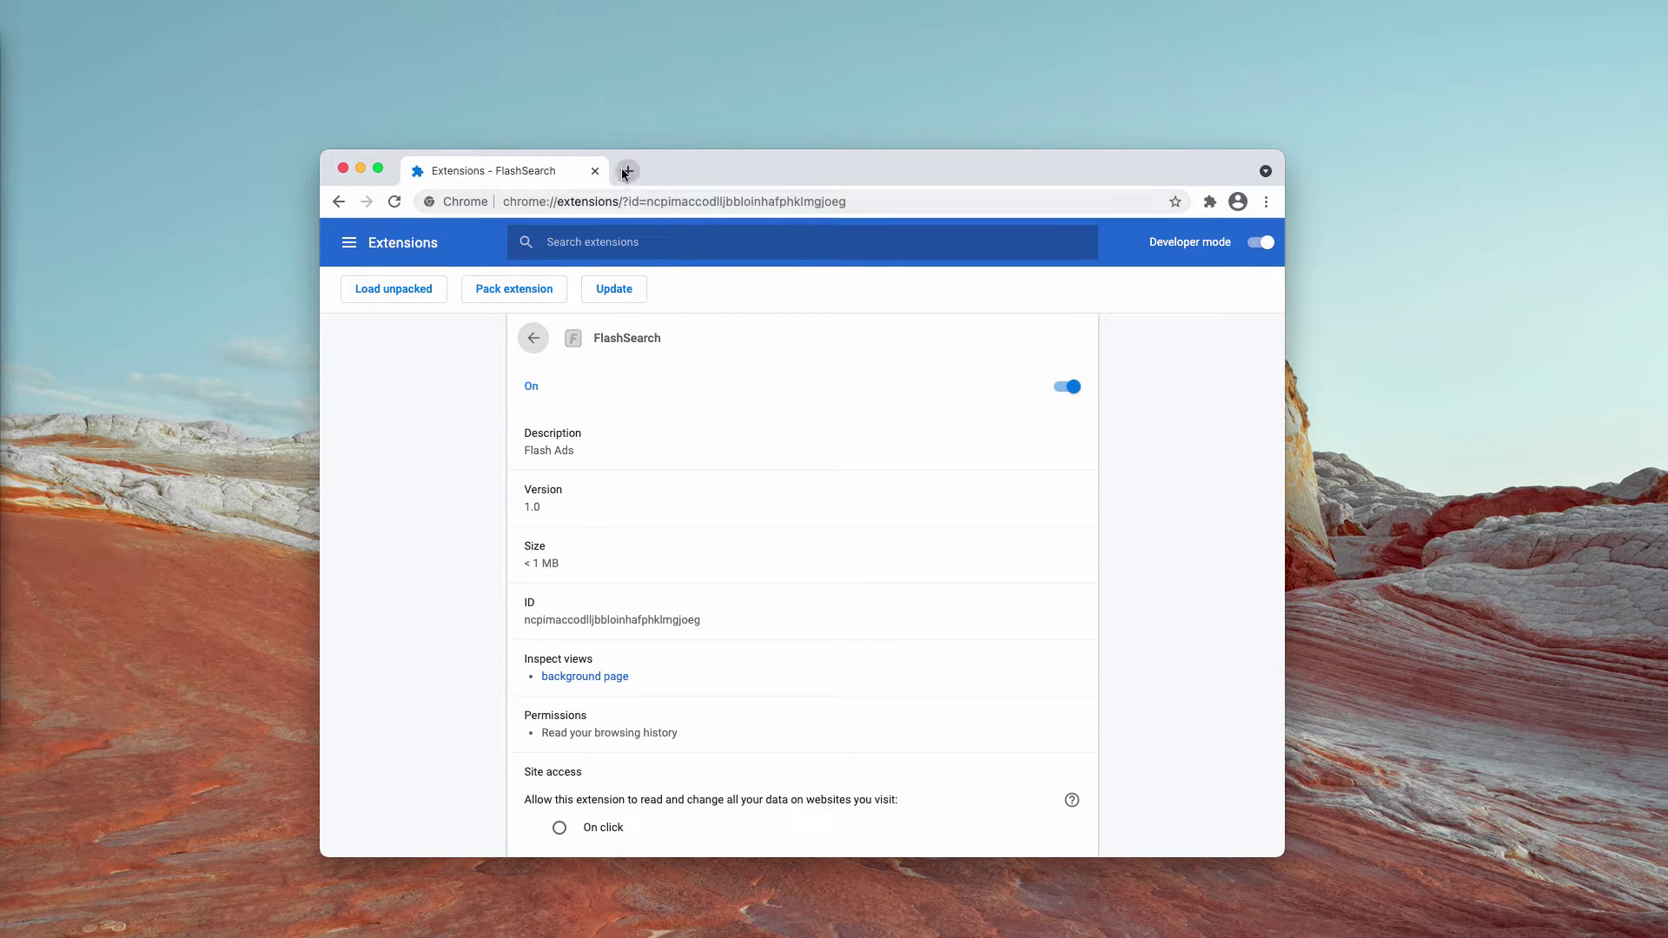
{"action": "left_click", "coordinate": [629, 171]}
{"action": "type", "text": "fal"}
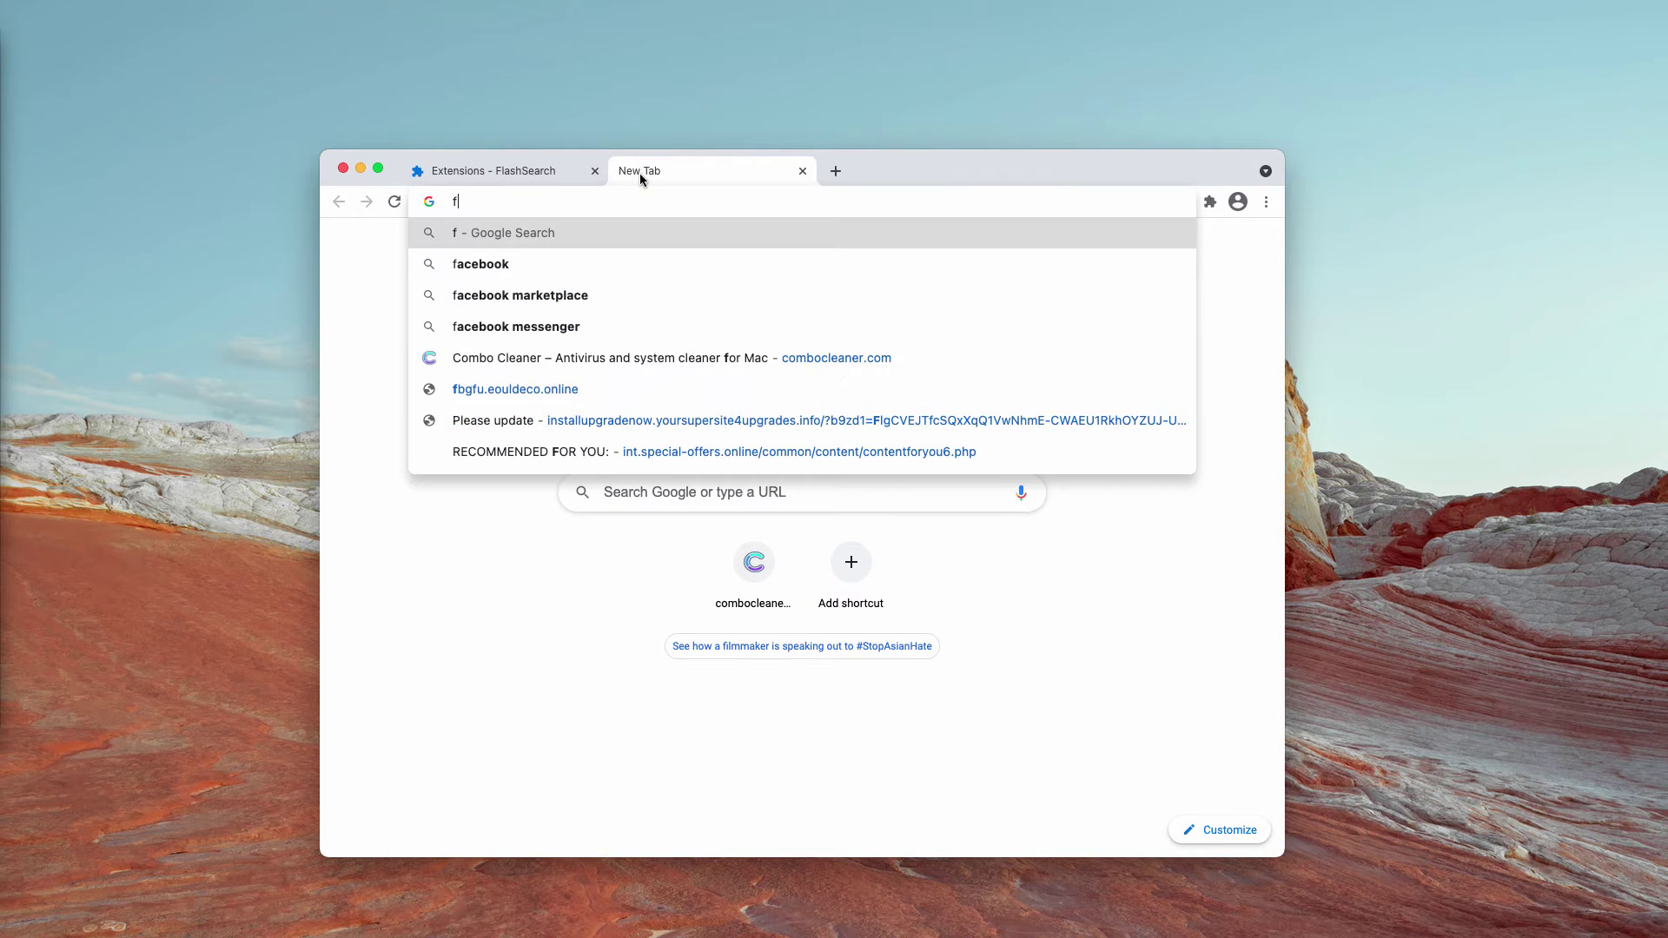
{"action": "key", "text": "BackSpace"}
{"action": "key", "text": "BackSpace"}
{"action": "type", "text": "las"}
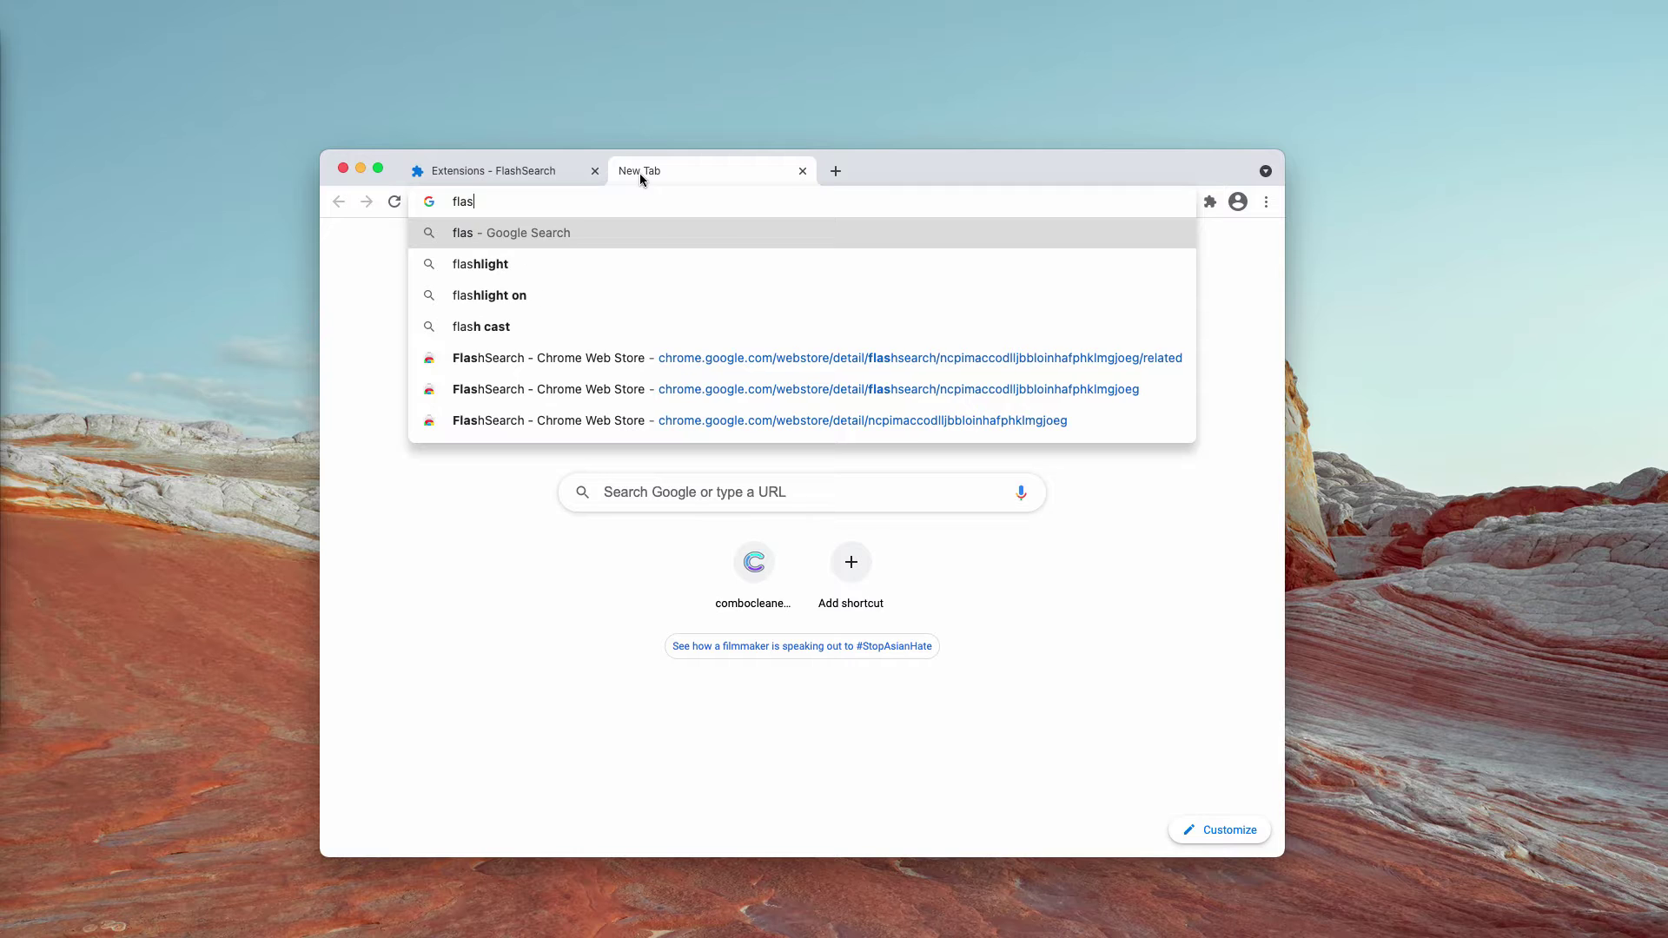
{"action": "type", "text": "hsea"}
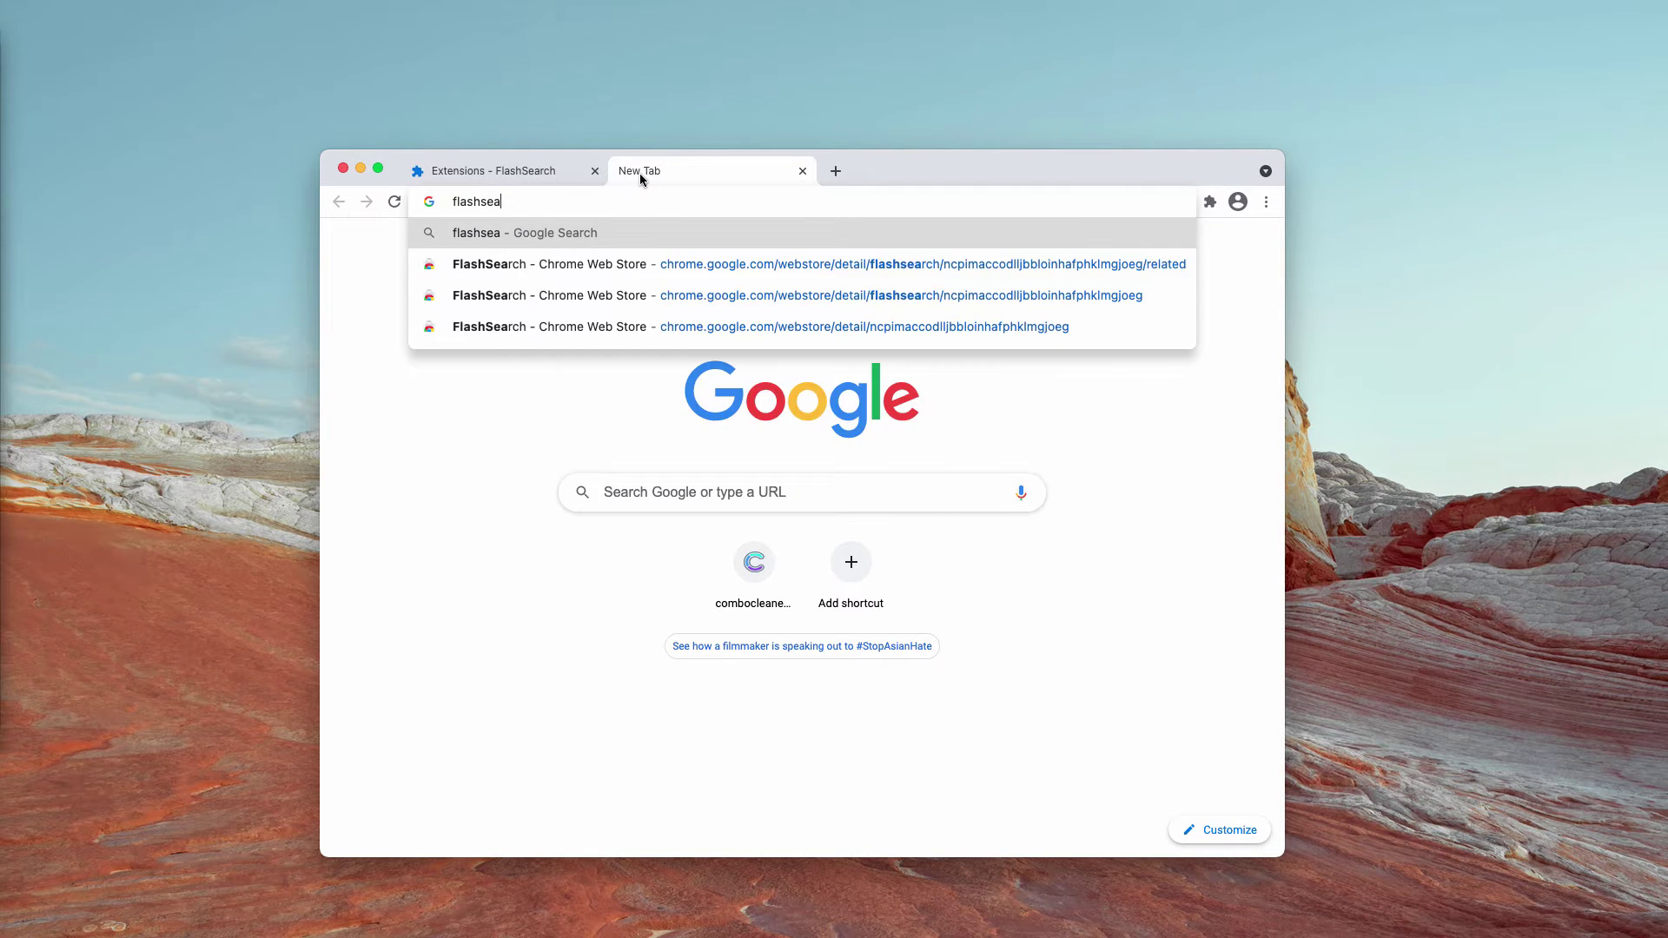
{"action": "type", "text": "rch.c"}
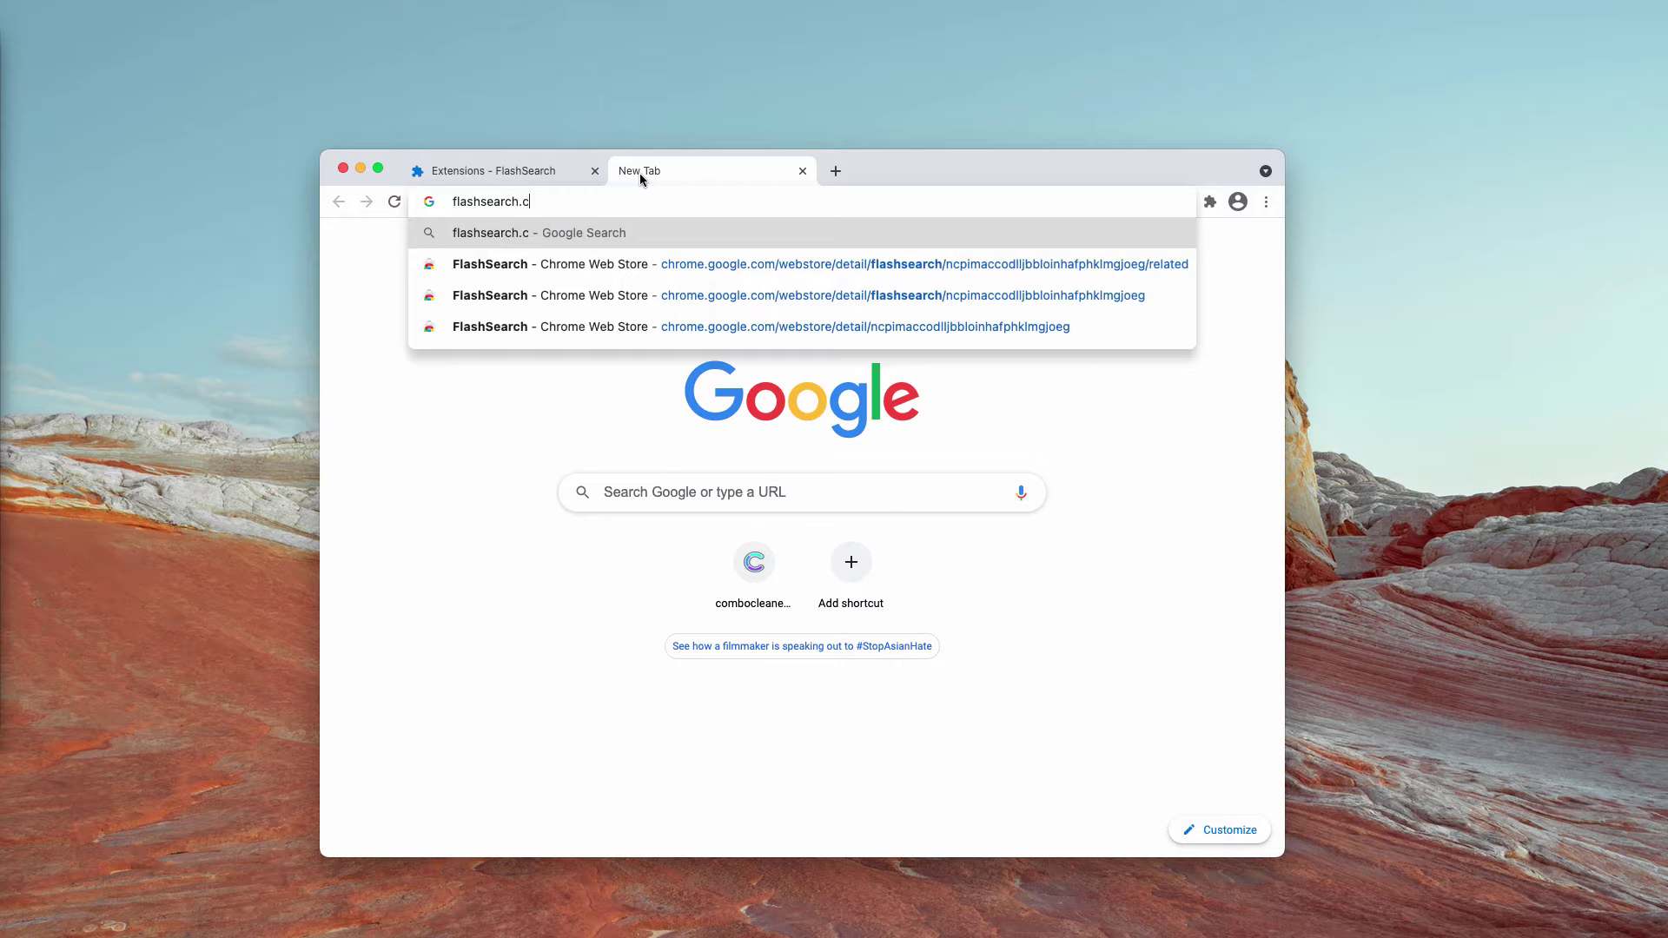
{"action": "type", "text": "lub"}
{"action": "key", "text": "Return"}
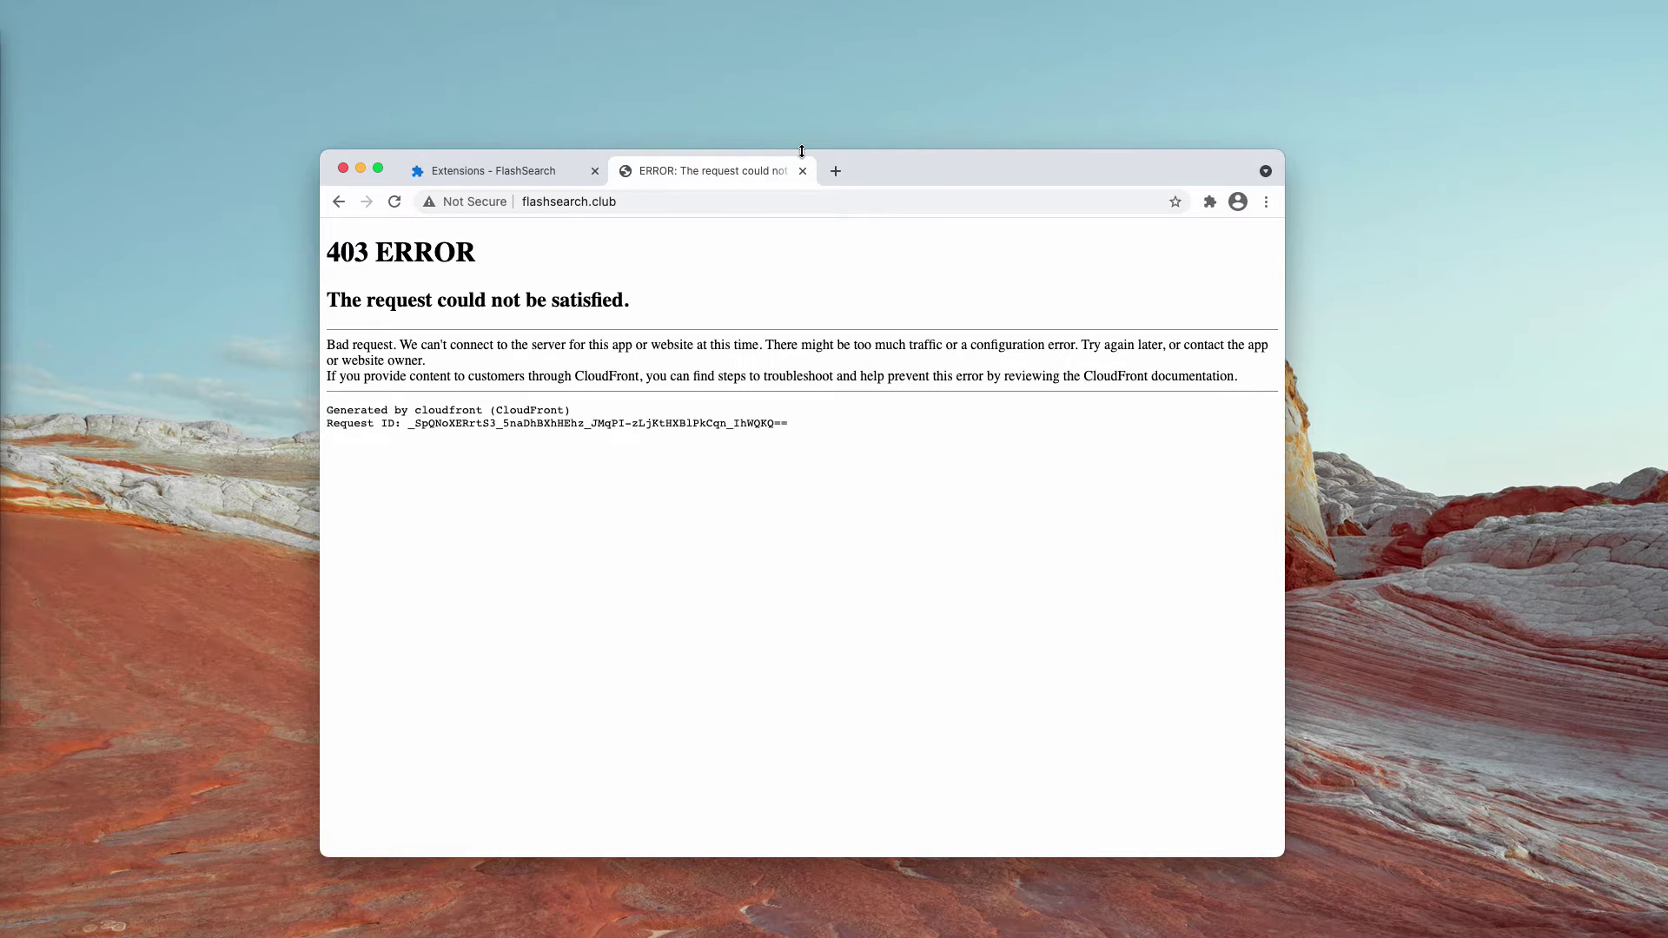
{"action": "left_click", "coordinate": [802, 171]}
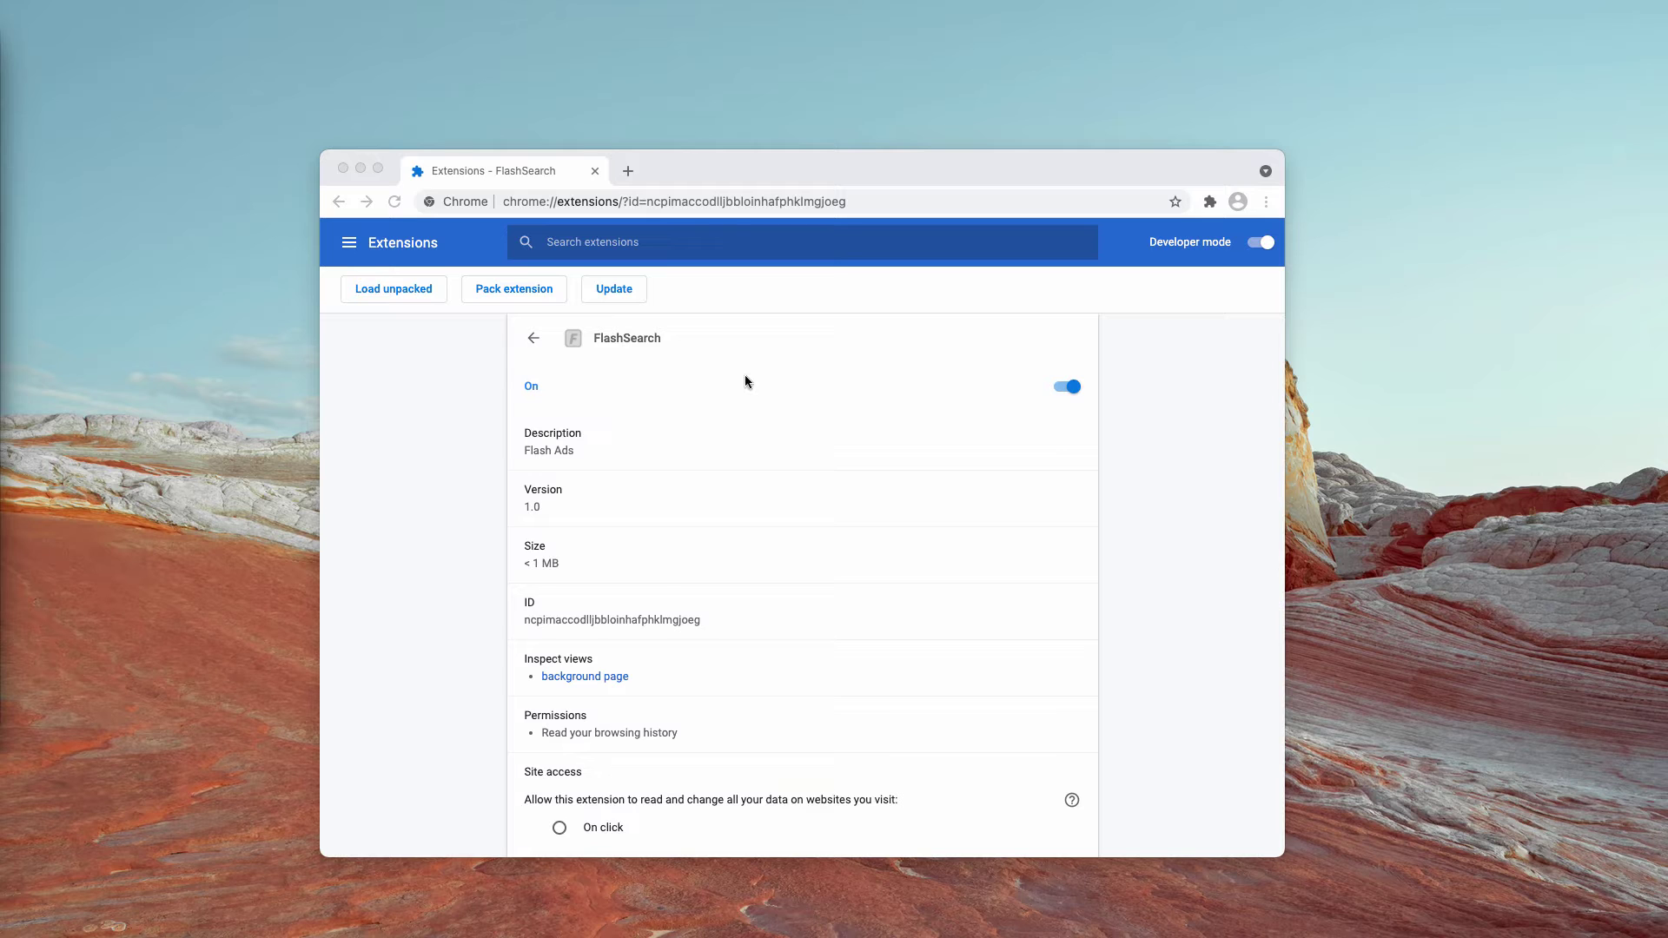
Step: Go to Chrome's Extensions page via More Tools and remove the FlashSearch extension
{"action": "left_click", "coordinate": [852, 171]}
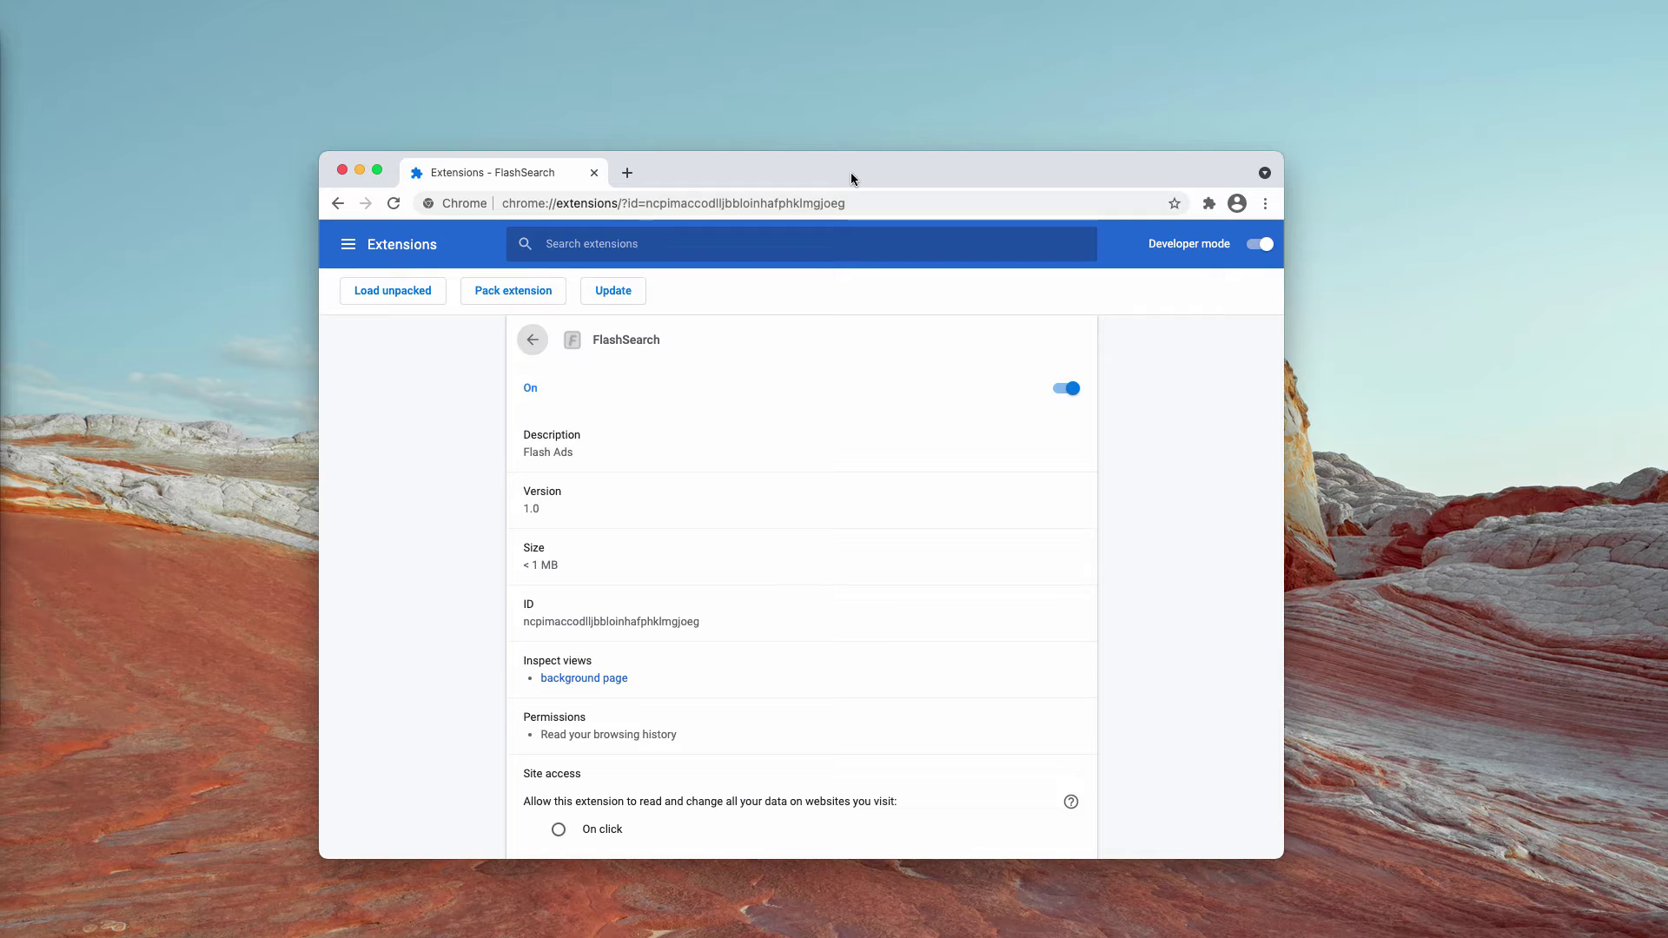
{"action": "left_click_drag", "start_coordinate": [849, 169], "coordinate": [849, 171]}
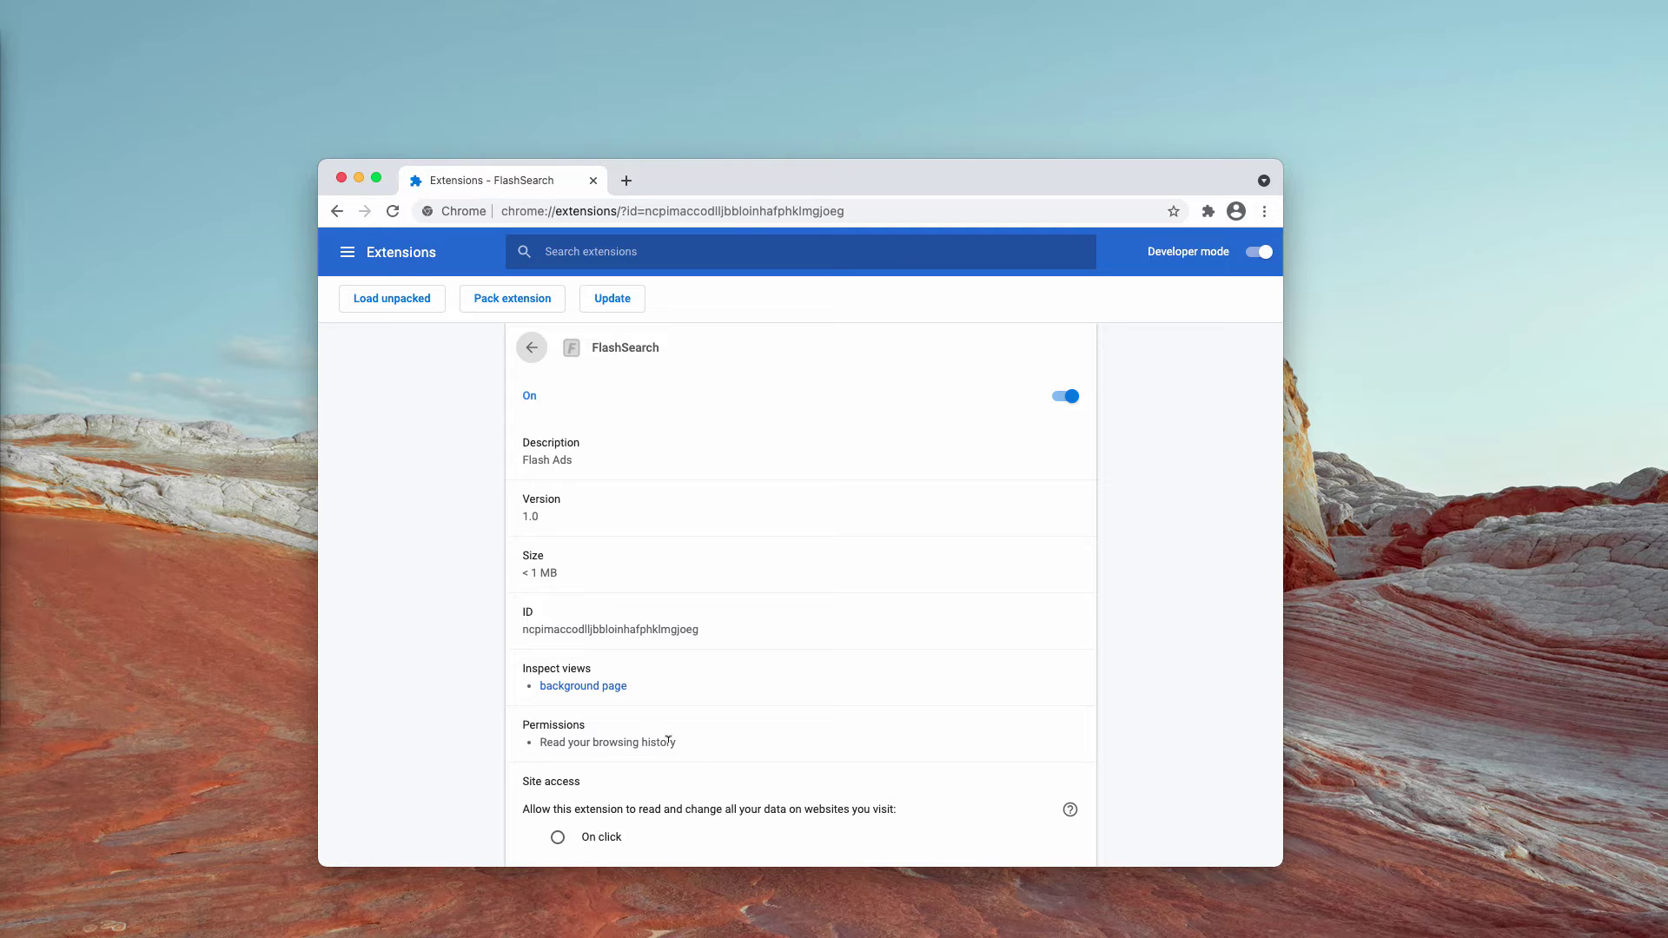
{"action": "left_click_drag", "start_coordinate": [773, 177], "coordinate": [774, 182]}
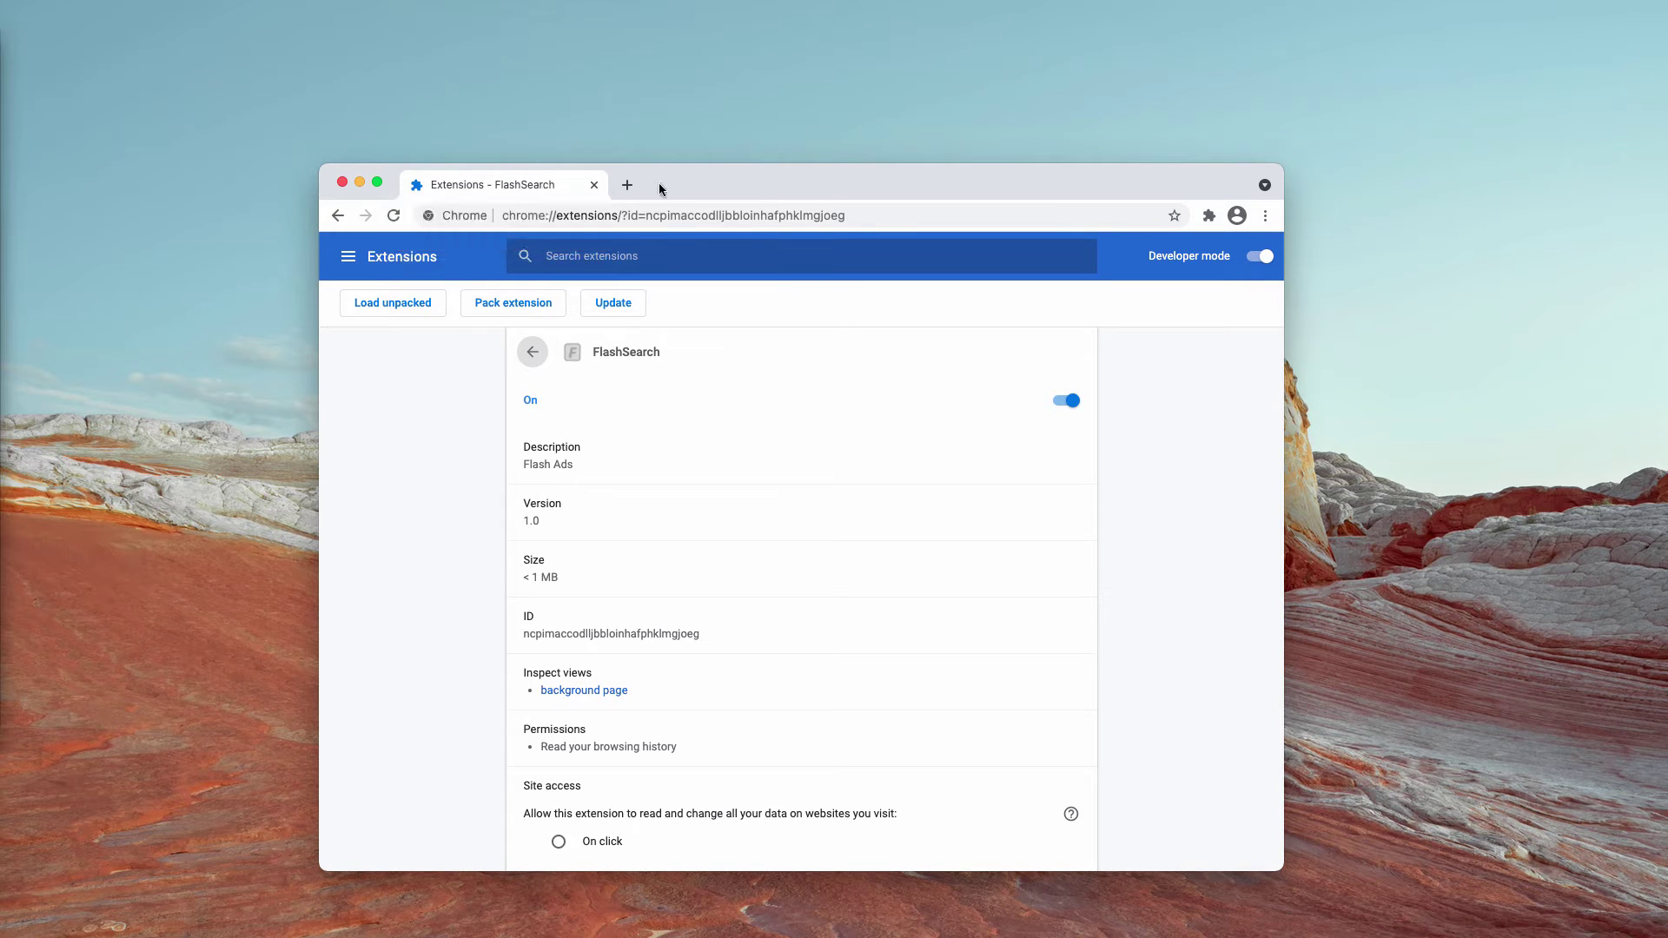
{"action": "left_click", "coordinate": [1265, 215]}
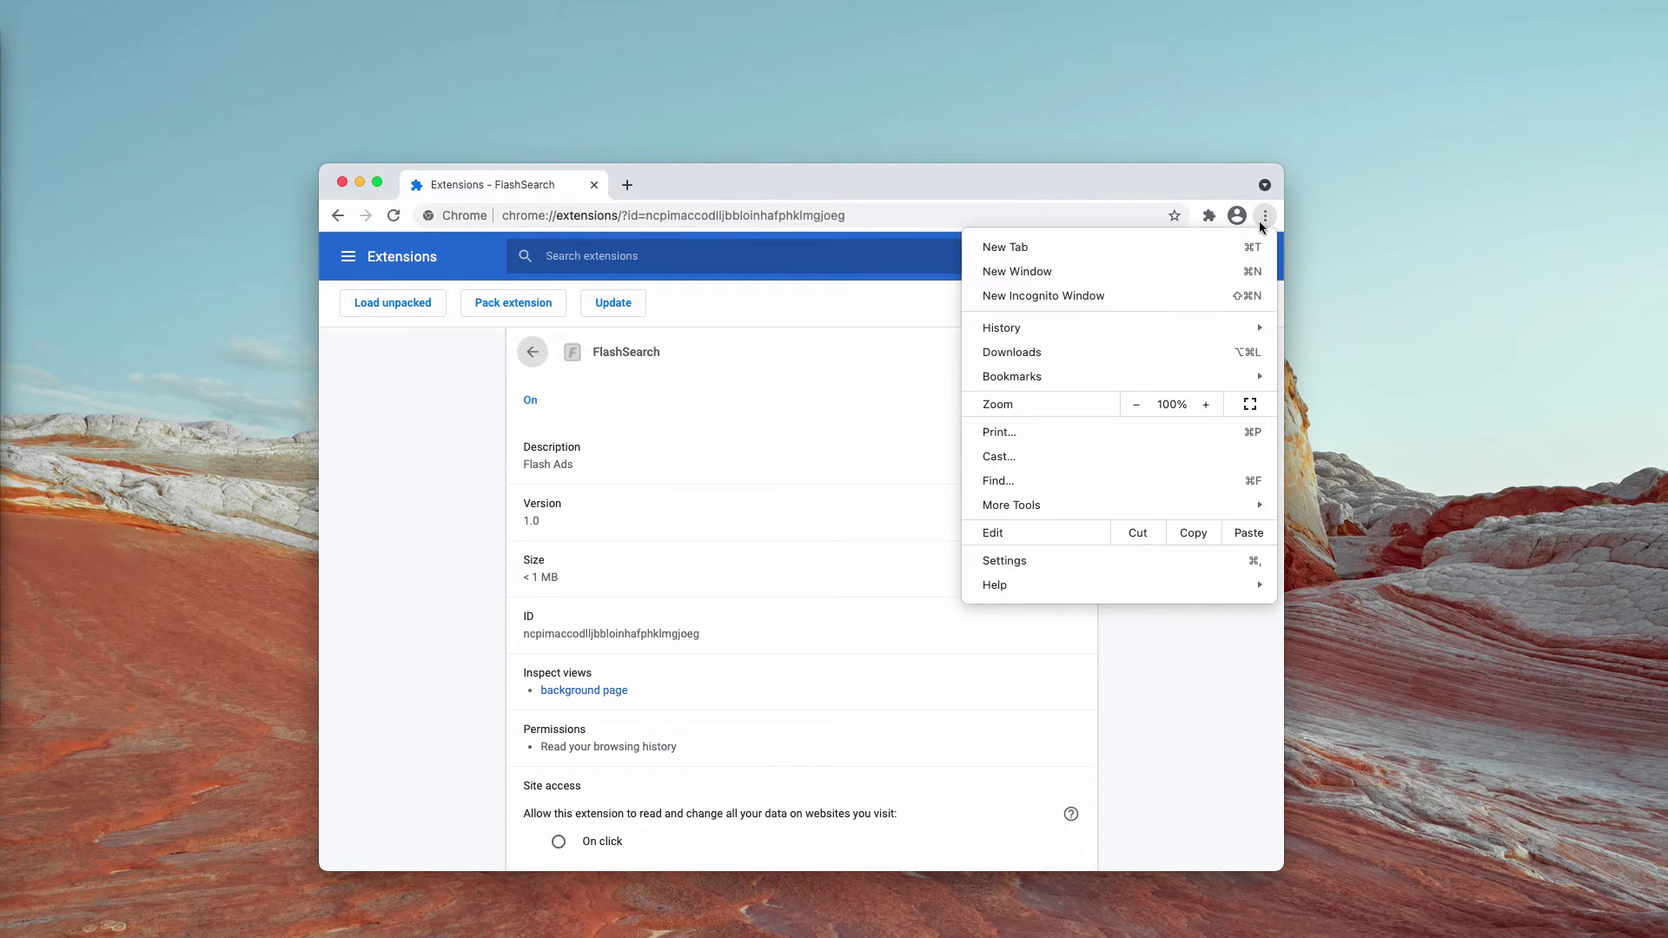
{"action": "mouse_move", "coordinate": [1055, 507]}
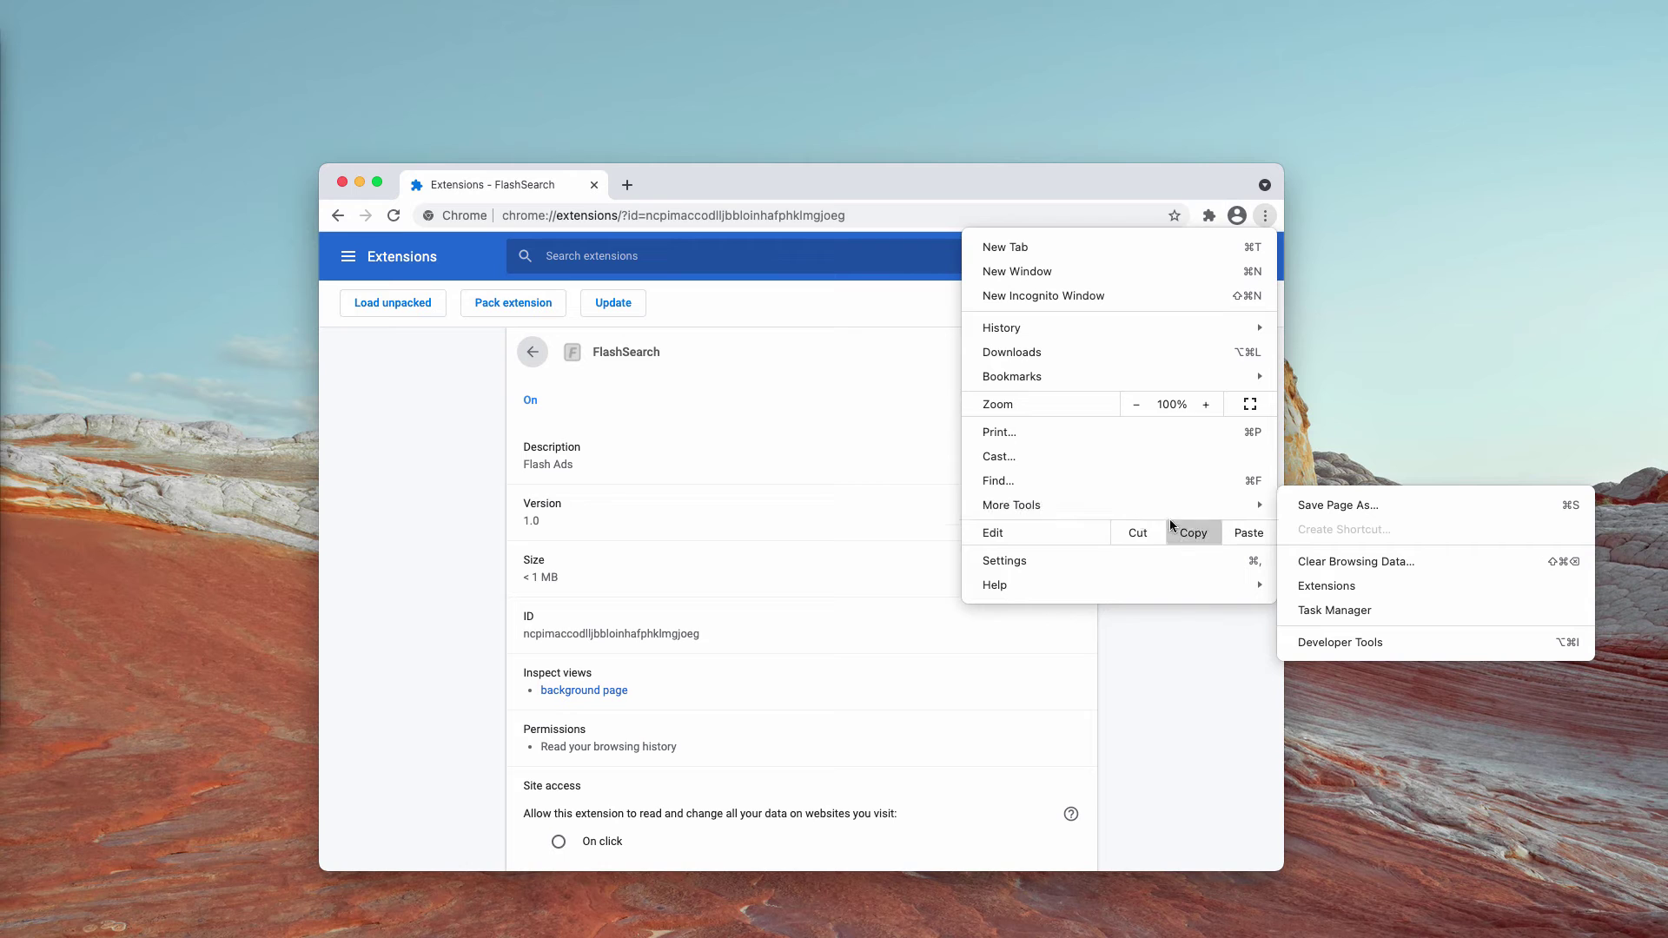
{"action": "left_click", "coordinate": [1461, 589]}
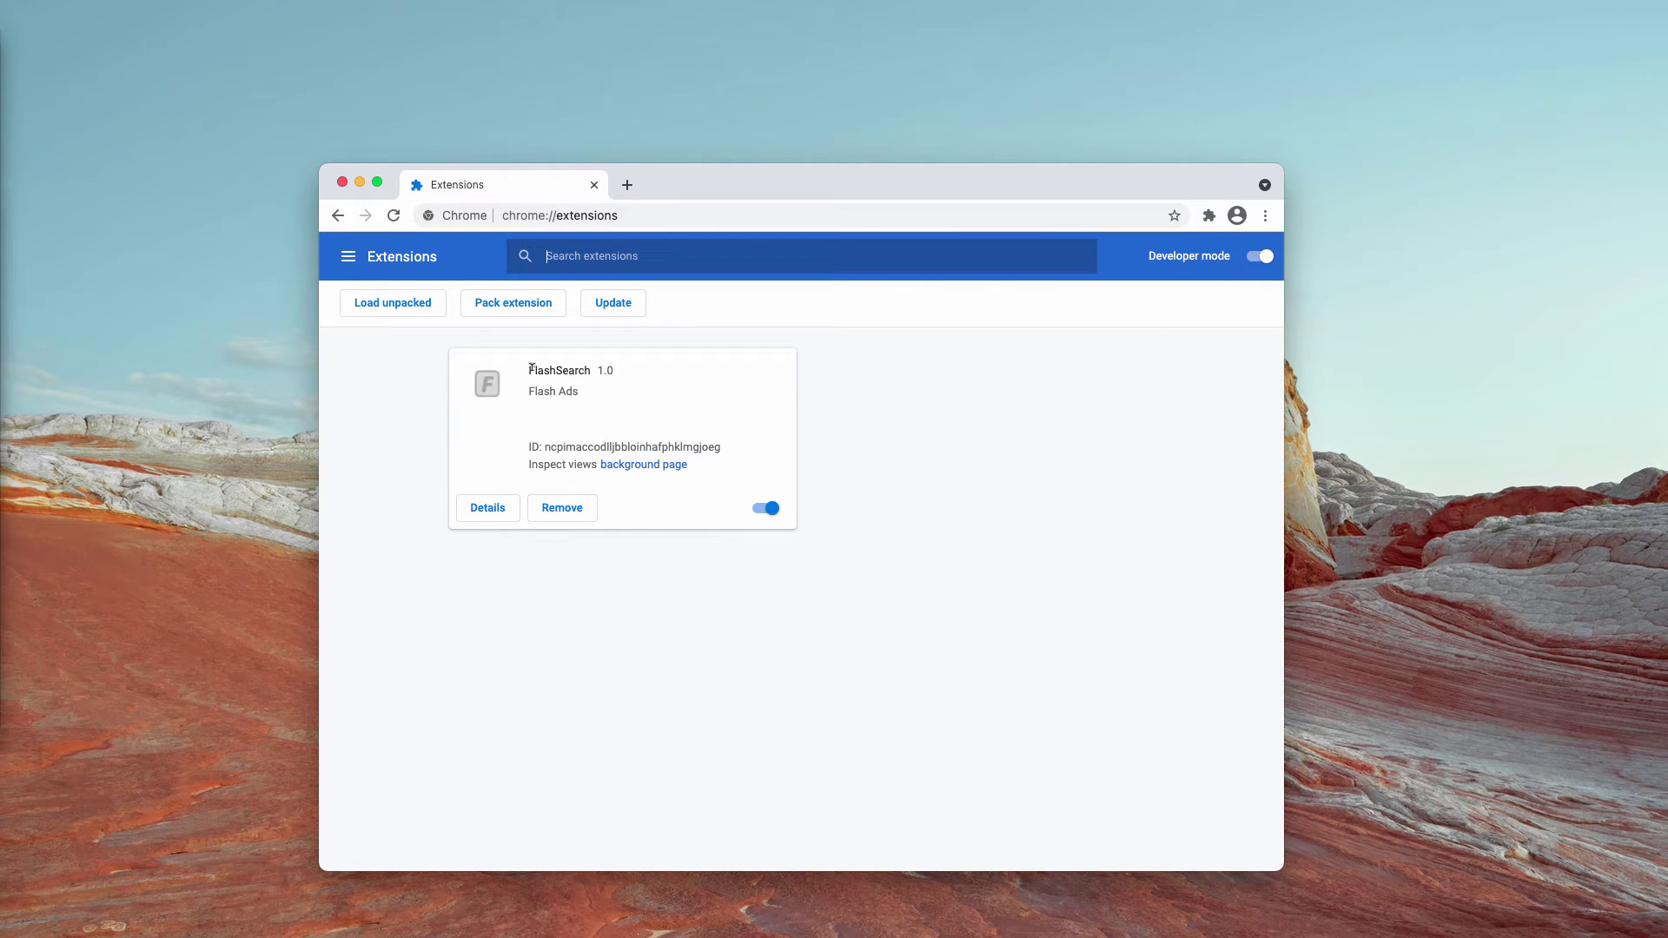
{"action": "left_click_drag", "start_coordinate": [529, 367], "coordinate": [632, 369]}
{"action": "left_click", "coordinate": [654, 383]}
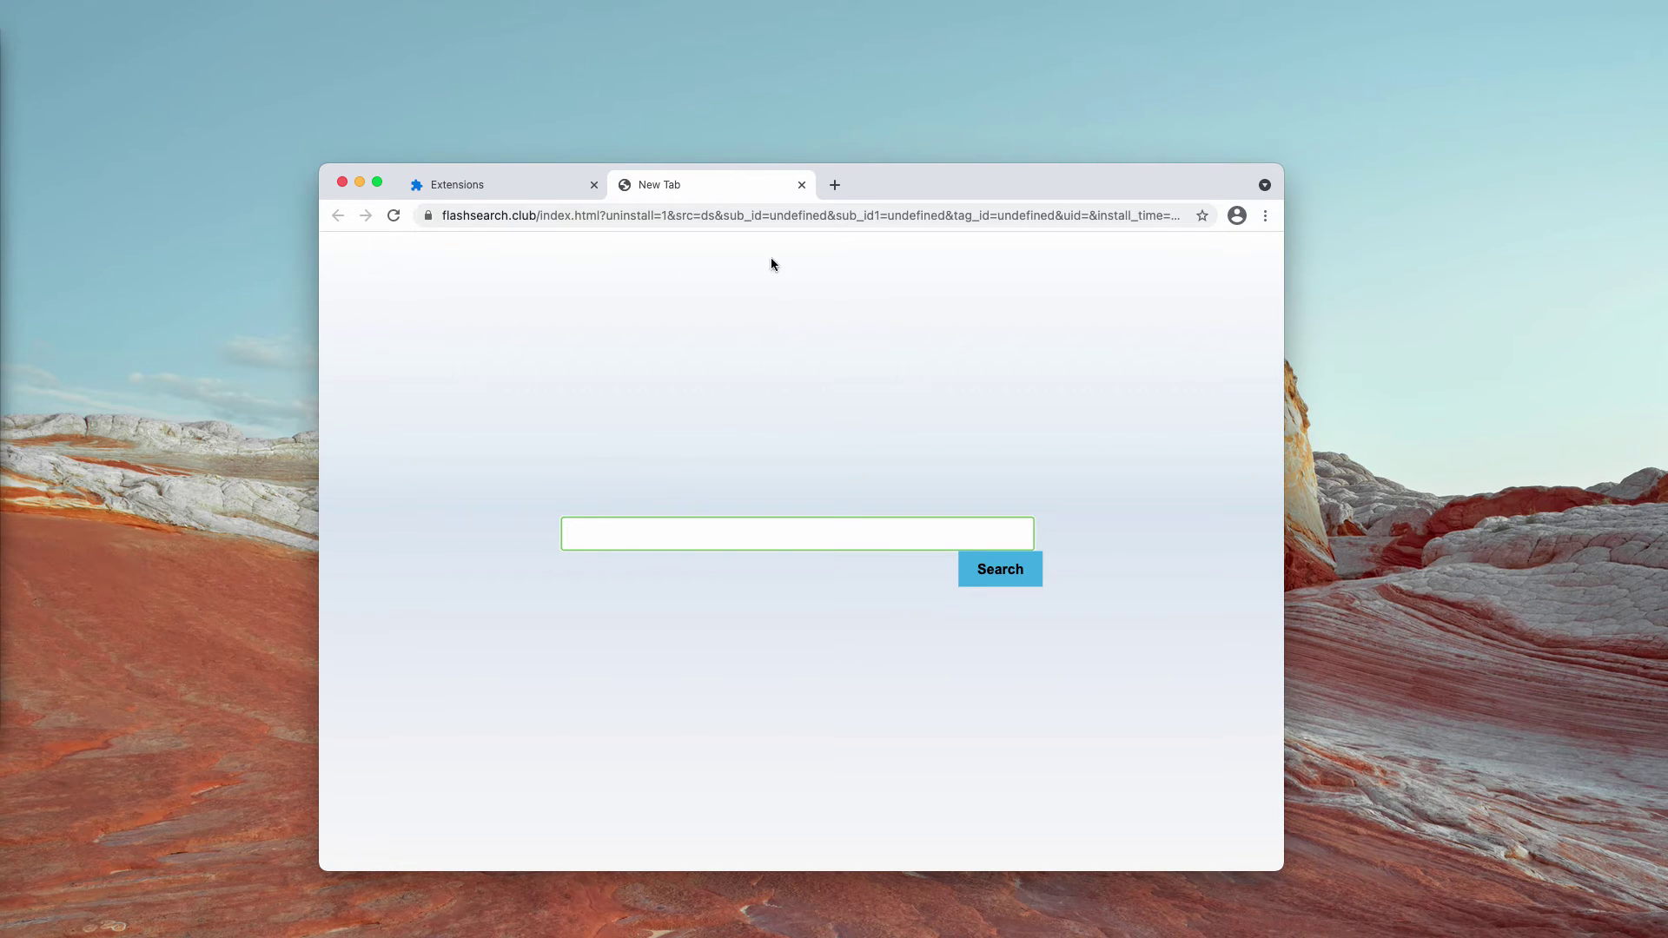
Step: Visit combocleaner.com in a new tab and close the Extensions and flashsearch.club tabs
{"action": "left_click", "coordinate": [831, 184]}
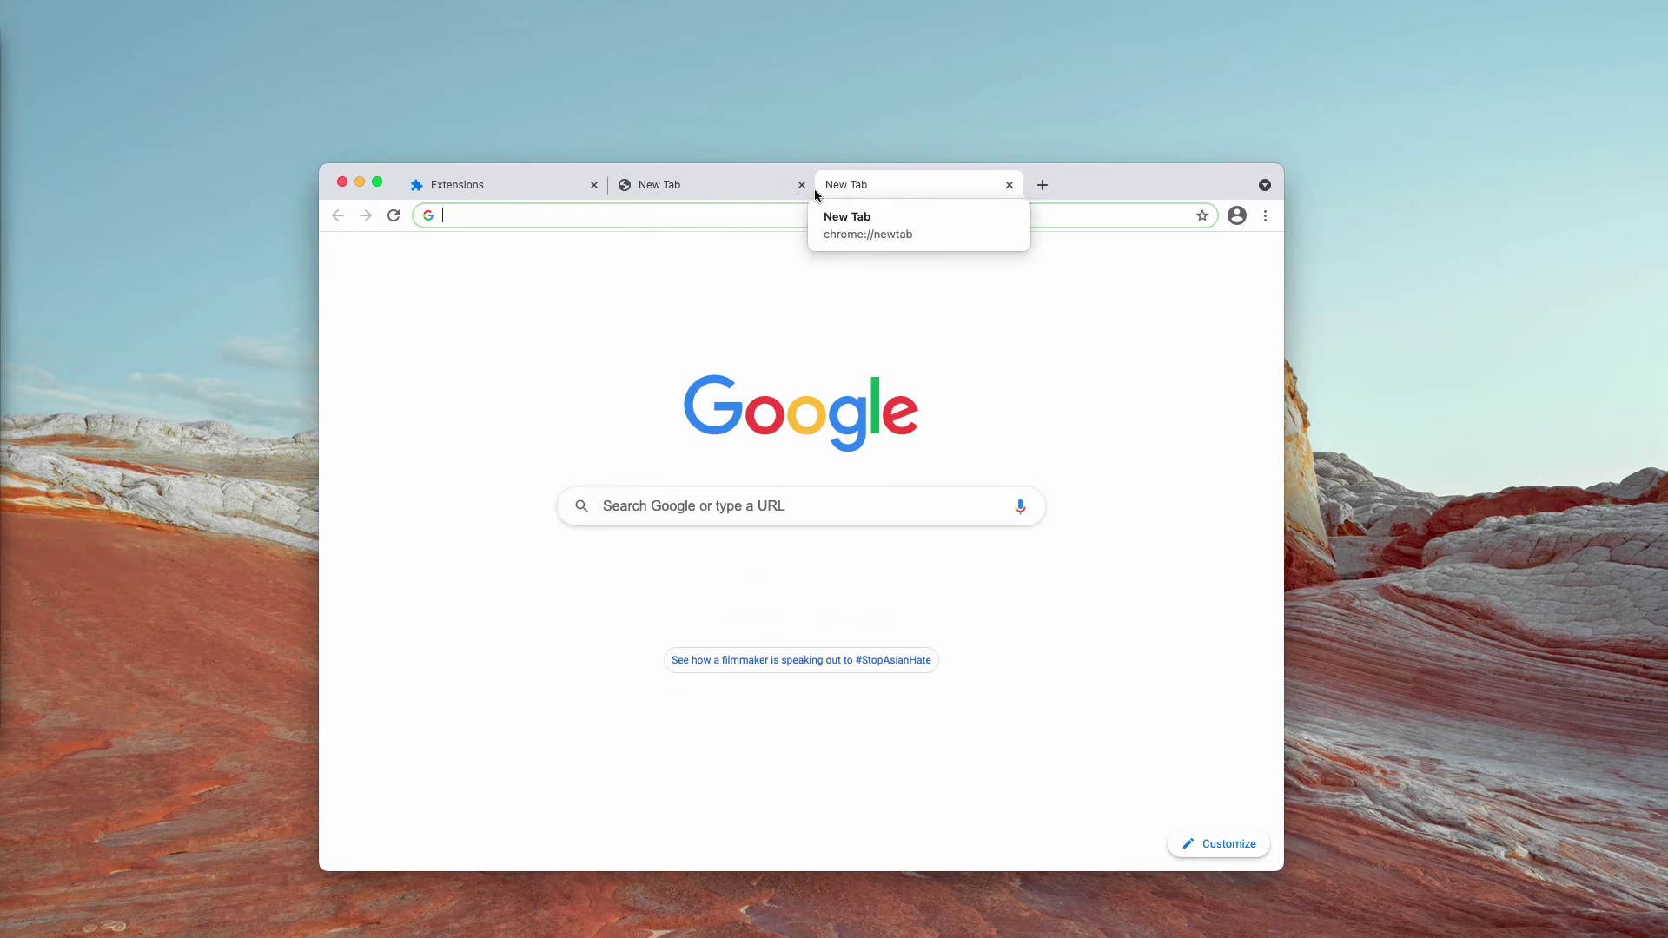
{"action": "left_click", "coordinate": [778, 215]}
{"action": "type", "text": "c"}
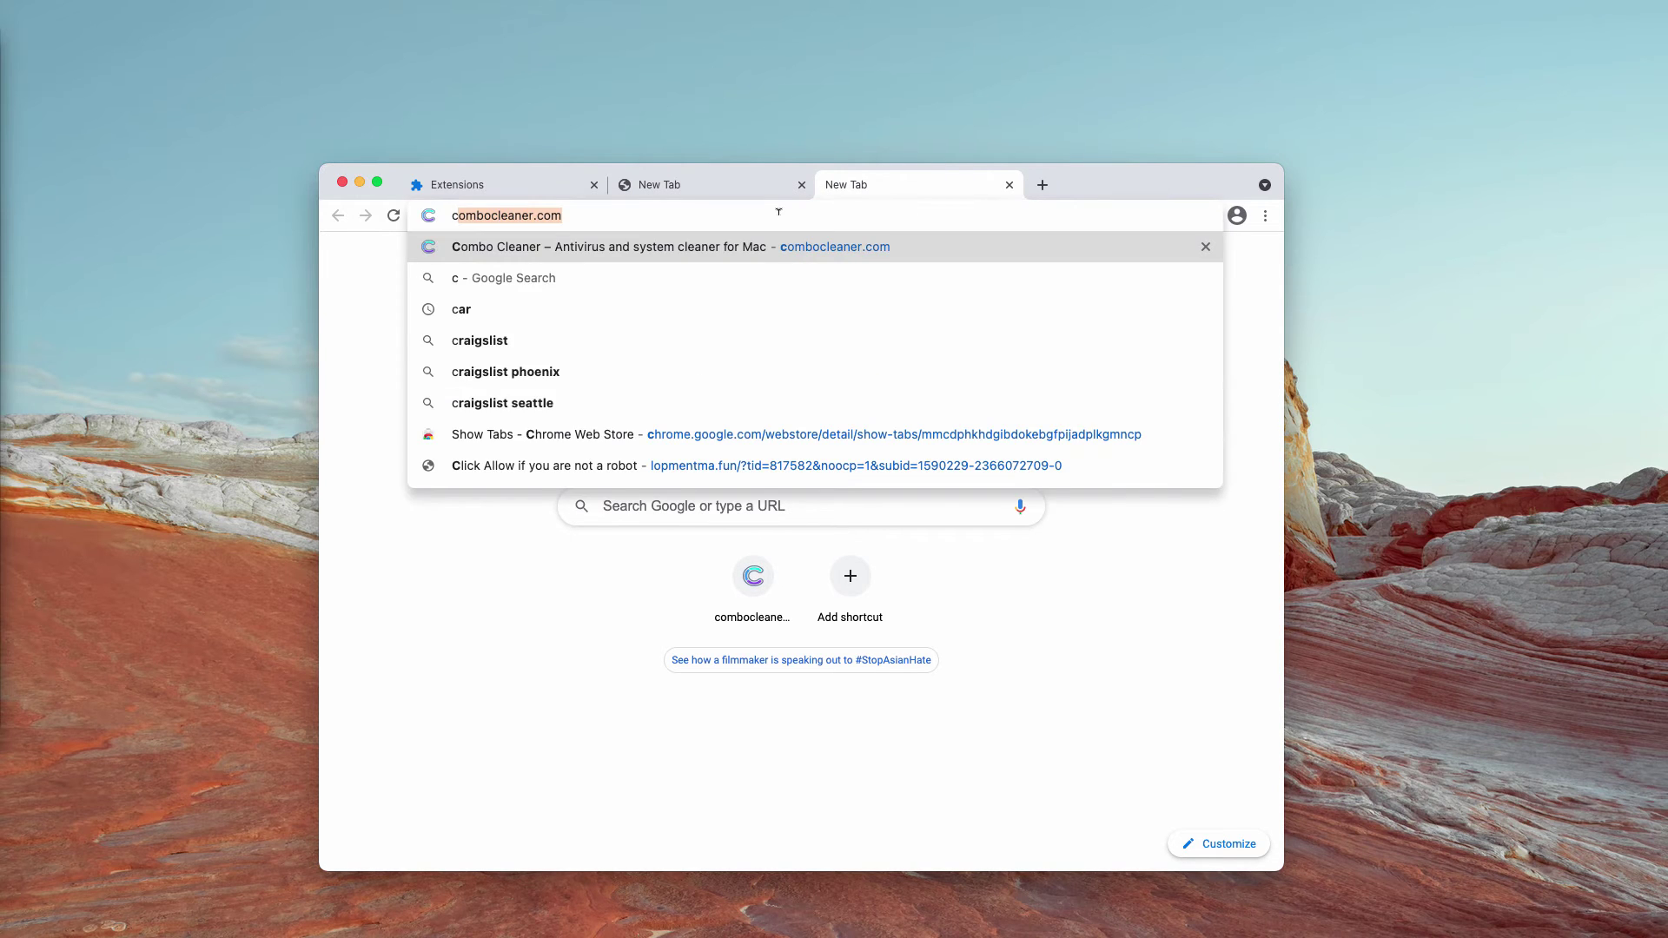
{"action": "key", "text": "Return"}
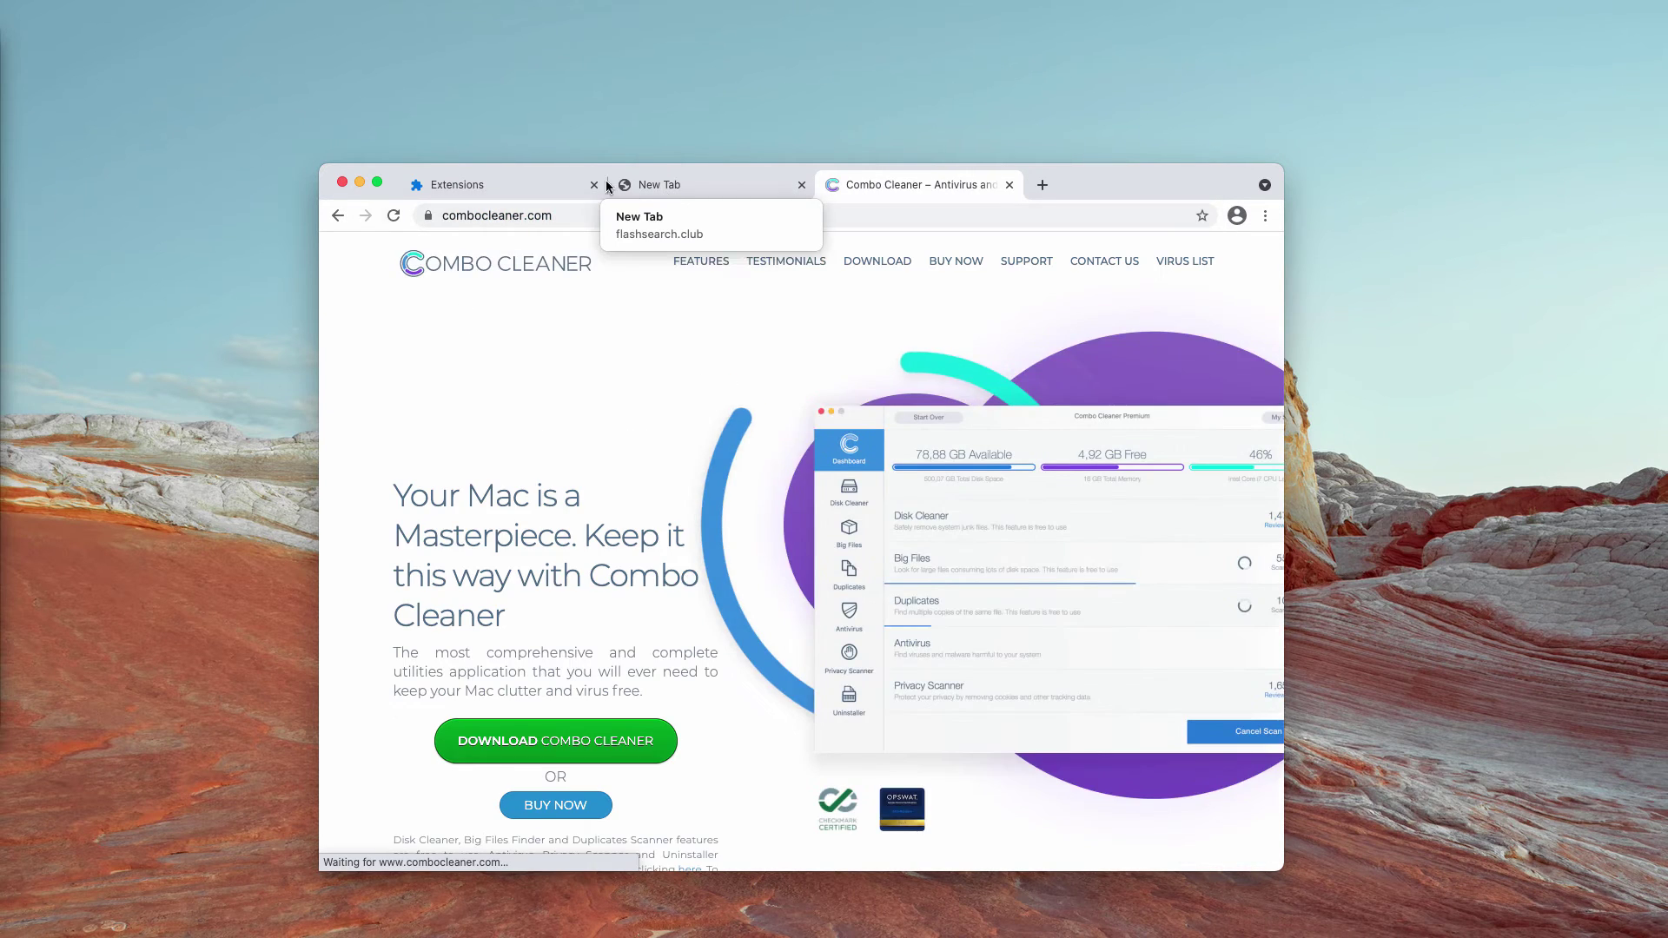
{"action": "left_click", "coordinate": [594, 185]}
{"action": "left_click", "coordinate": [593, 185]}
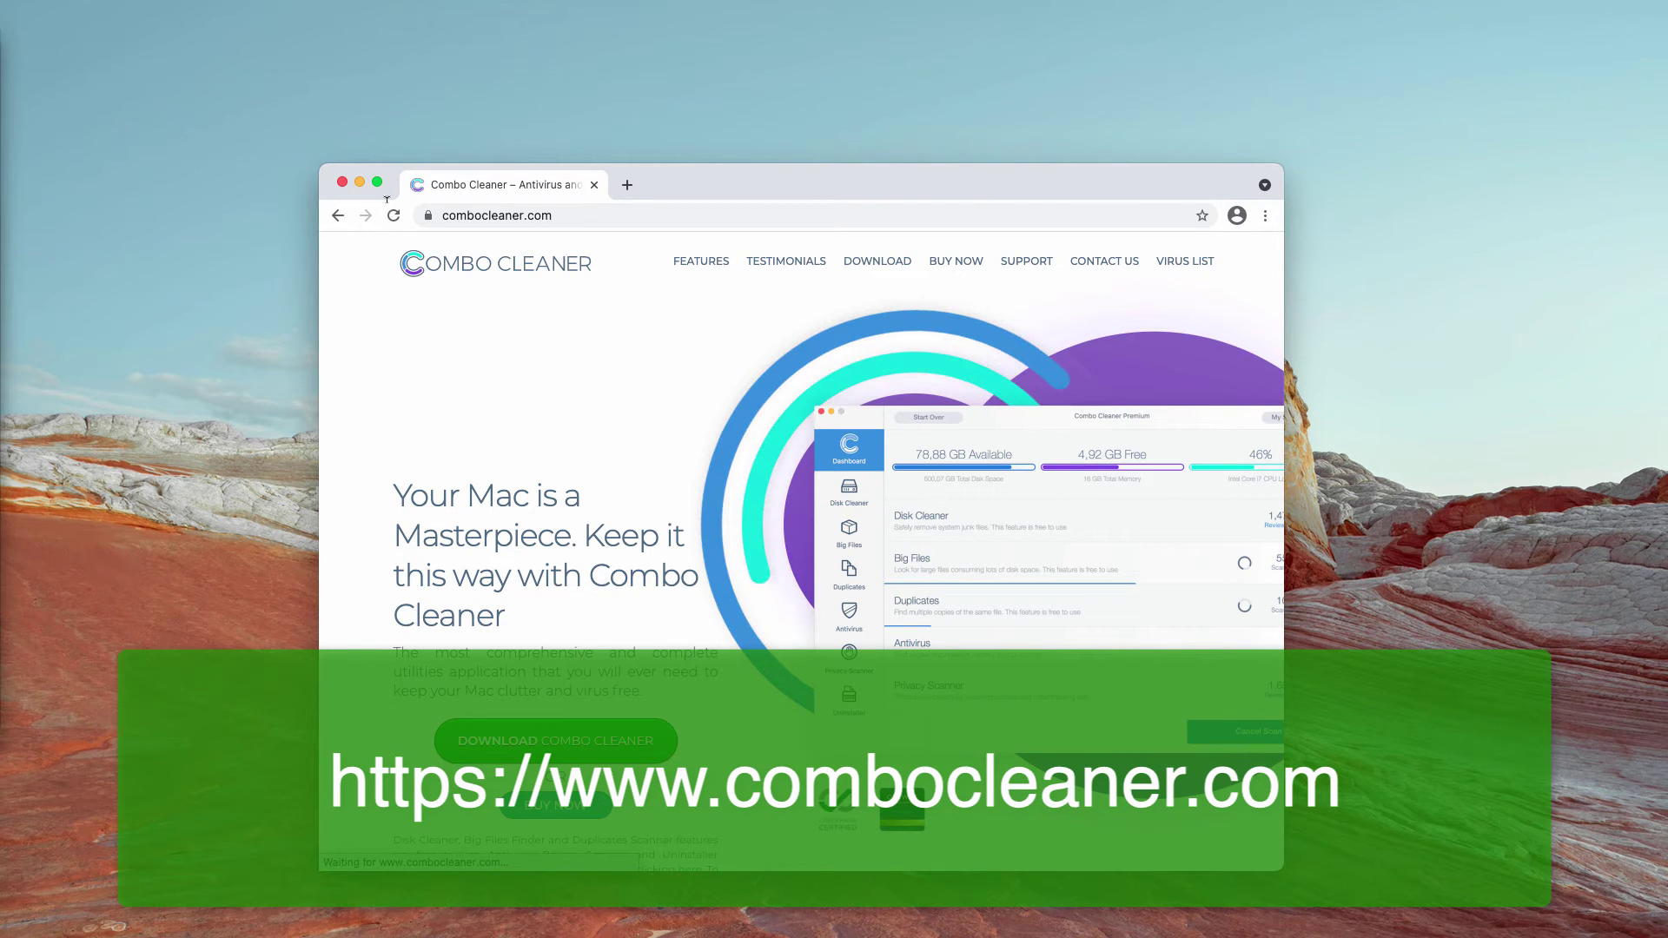
{"action": "left_click_drag", "start_coordinate": [615, 202], "coordinate": [614, 208]}
{"action": "left_click", "coordinate": [616, 220]}
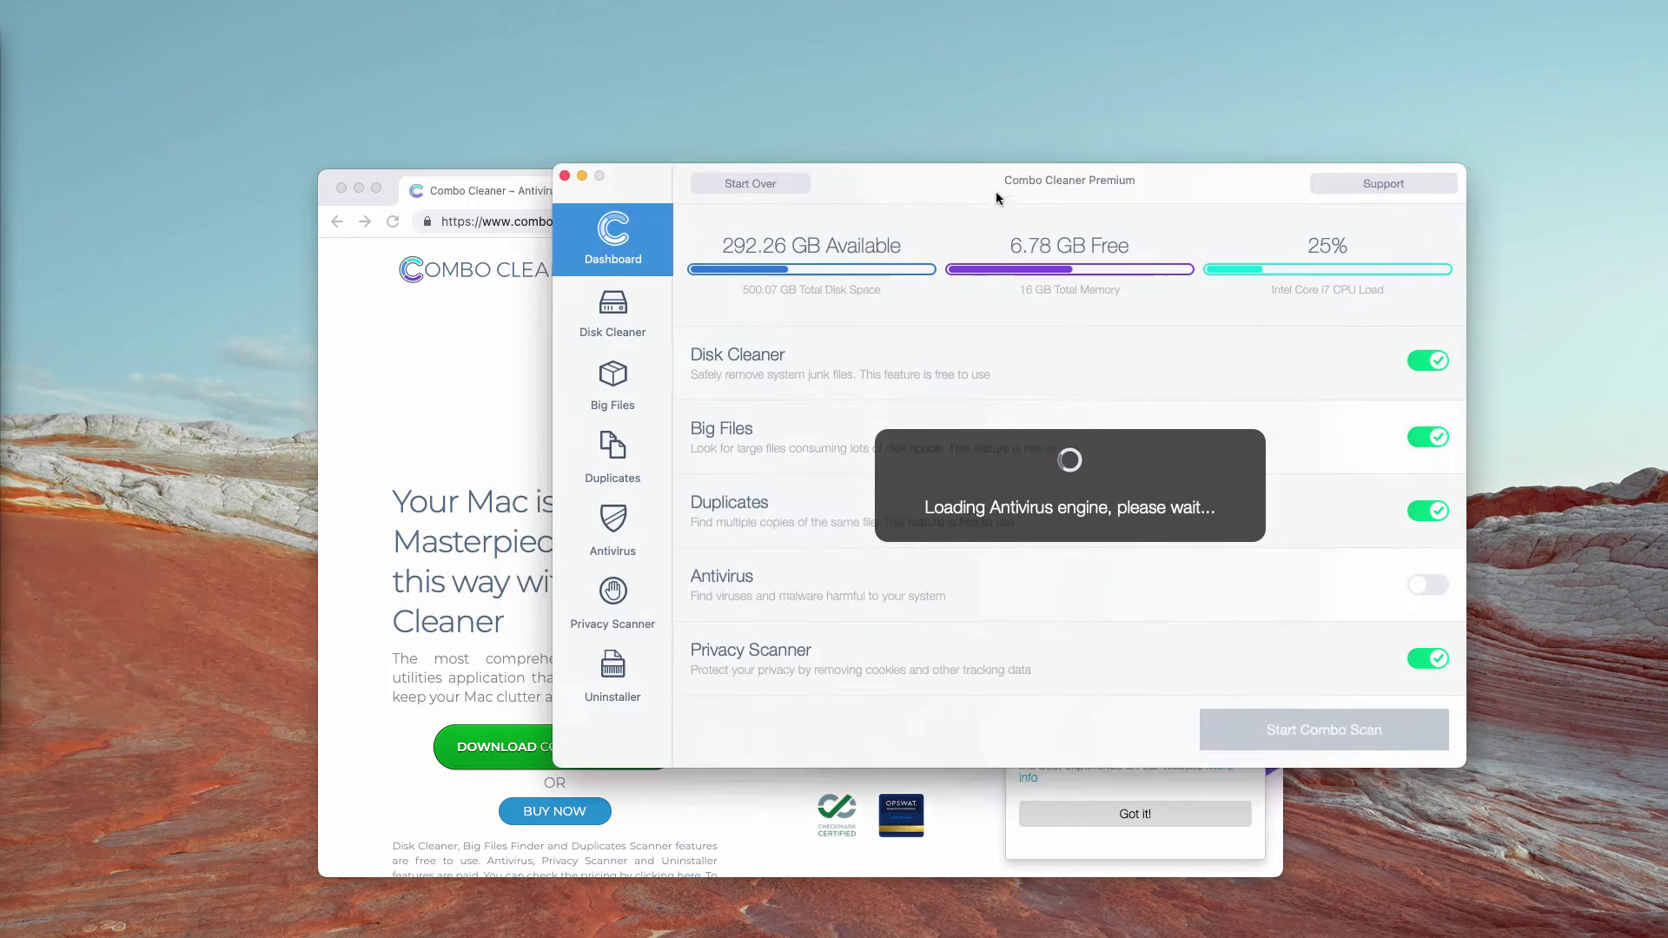
Step: Close Chrome and start a full Combo Cleaner scan
{"action": "left_click_drag", "start_coordinate": [995, 191], "coordinate": [819, 240]}
{"action": "left_click", "coordinate": [341, 187]}
{"action": "mouse_move", "coordinate": [681, 232]}
{"action": "left_mouse_down"}
{"action": "mouse_move", "coordinate": [643, 215]}
{"action": "mouse_move", "coordinate": [667, 209]}
{"action": "left_mouse_up"}
{"action": "left_click", "coordinate": [1112, 762]}
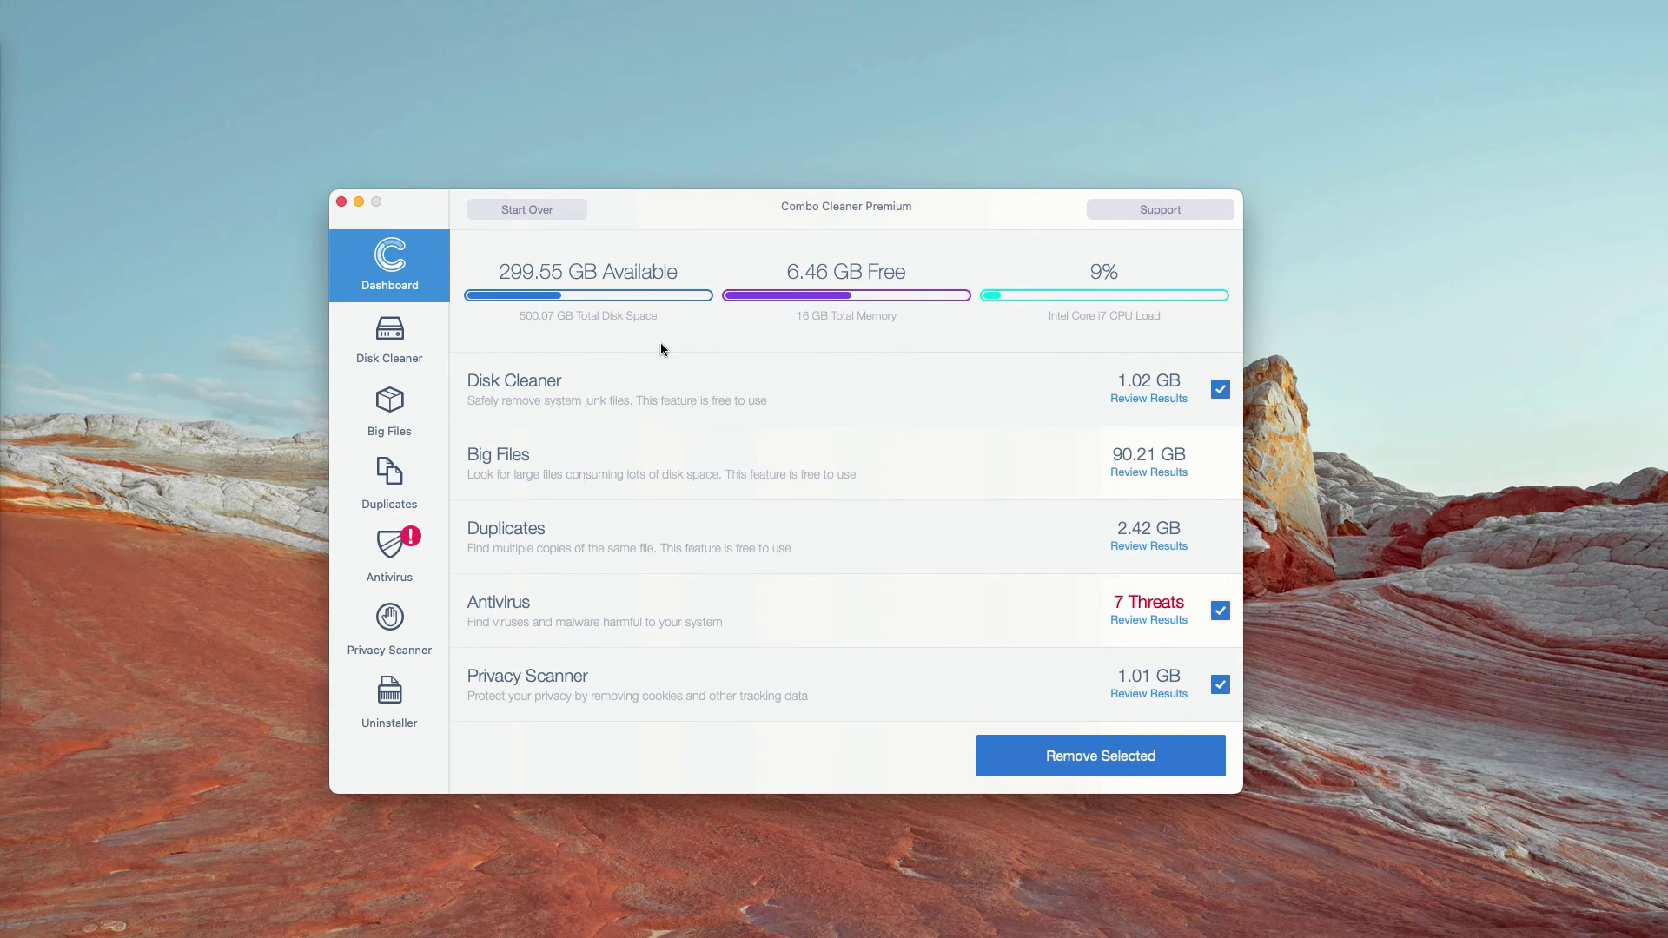
Step: Open Combo Cleaner's Antivirus results listing the seven infected adware .dmg files
{"action": "left_click_drag", "start_coordinate": [816, 214], "coordinate": [791, 214]}
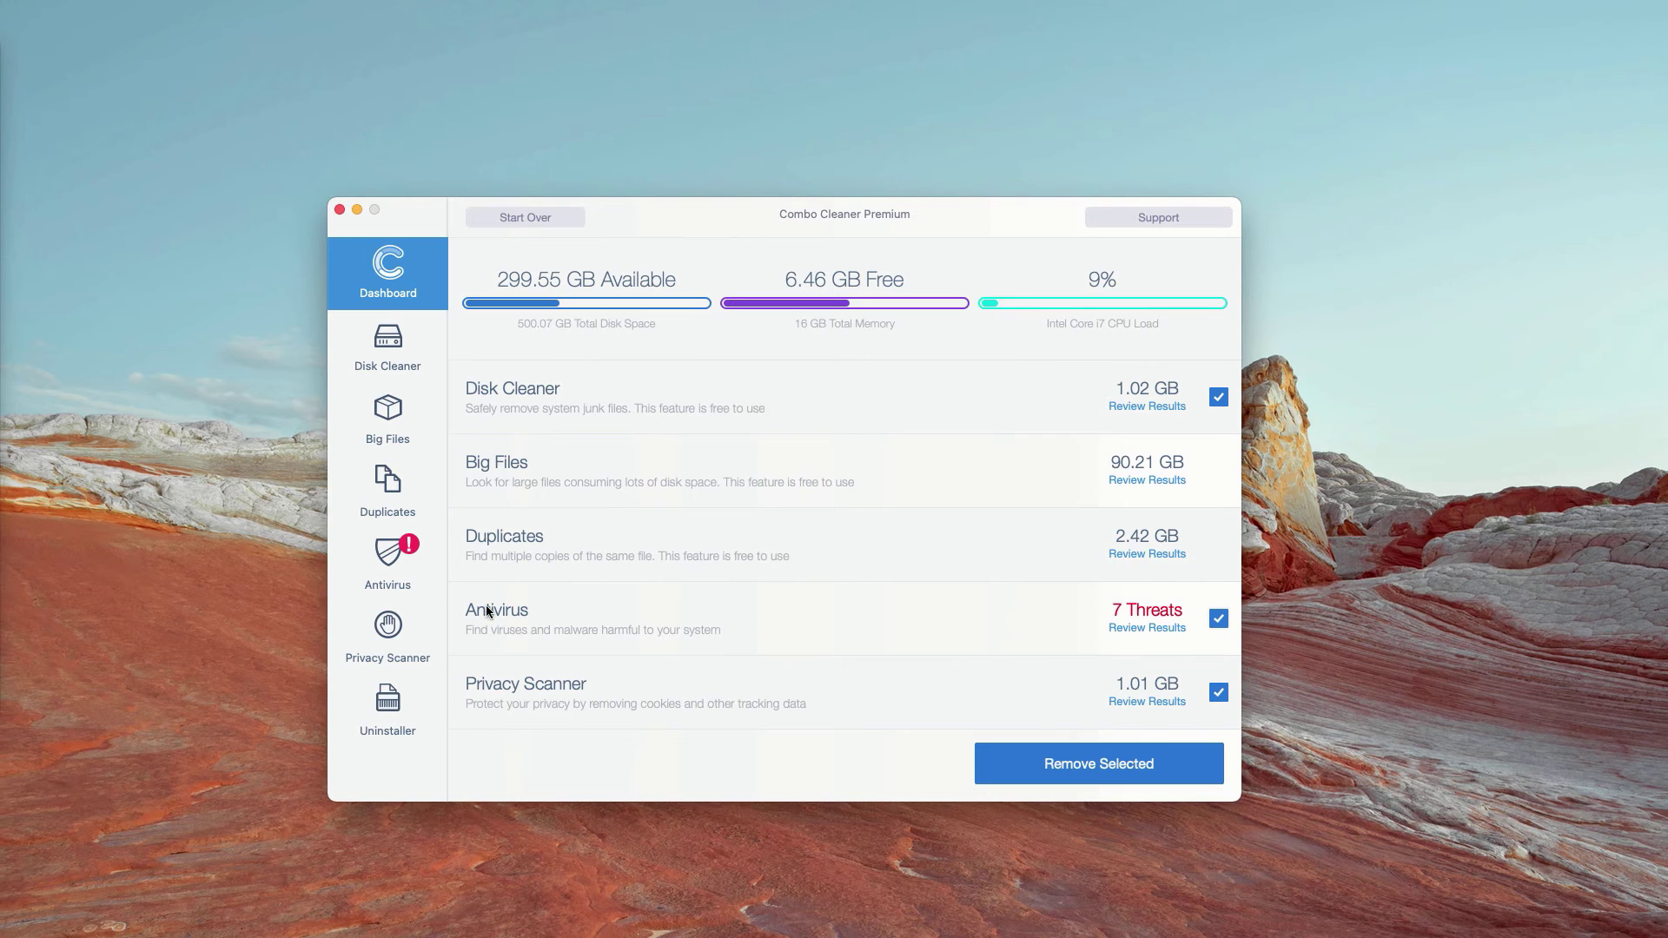
{"action": "left_click", "coordinate": [405, 569]}
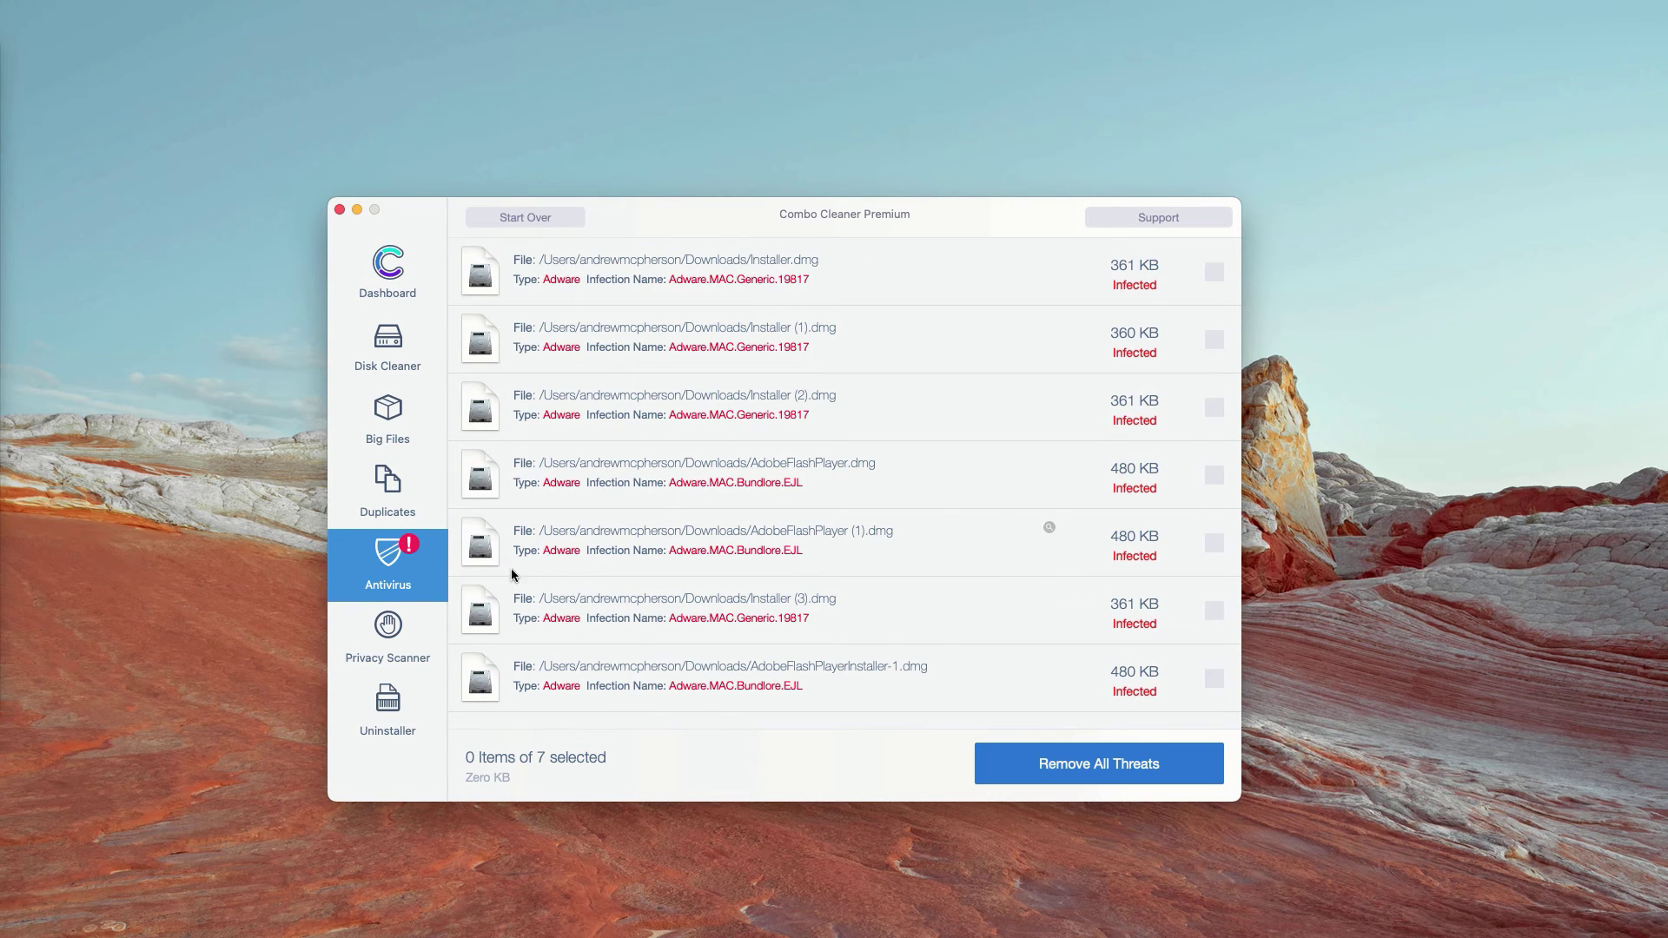
{"action": "left_click", "coordinate": [397, 291]}
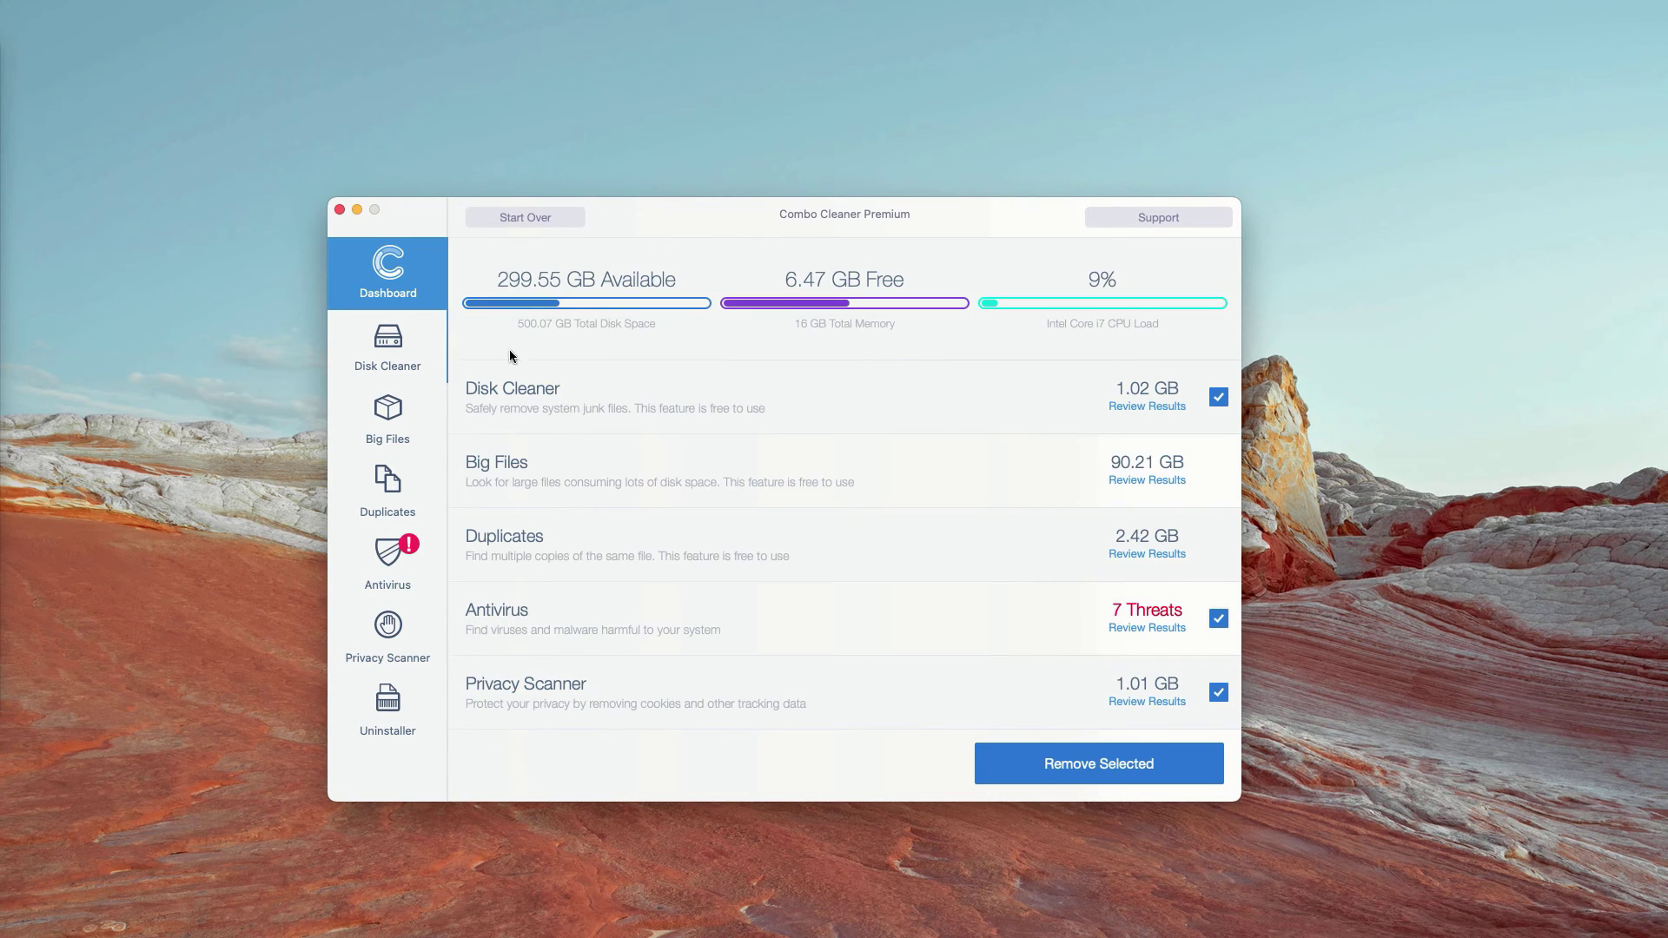
{"action": "left_click", "coordinate": [1154, 629]}
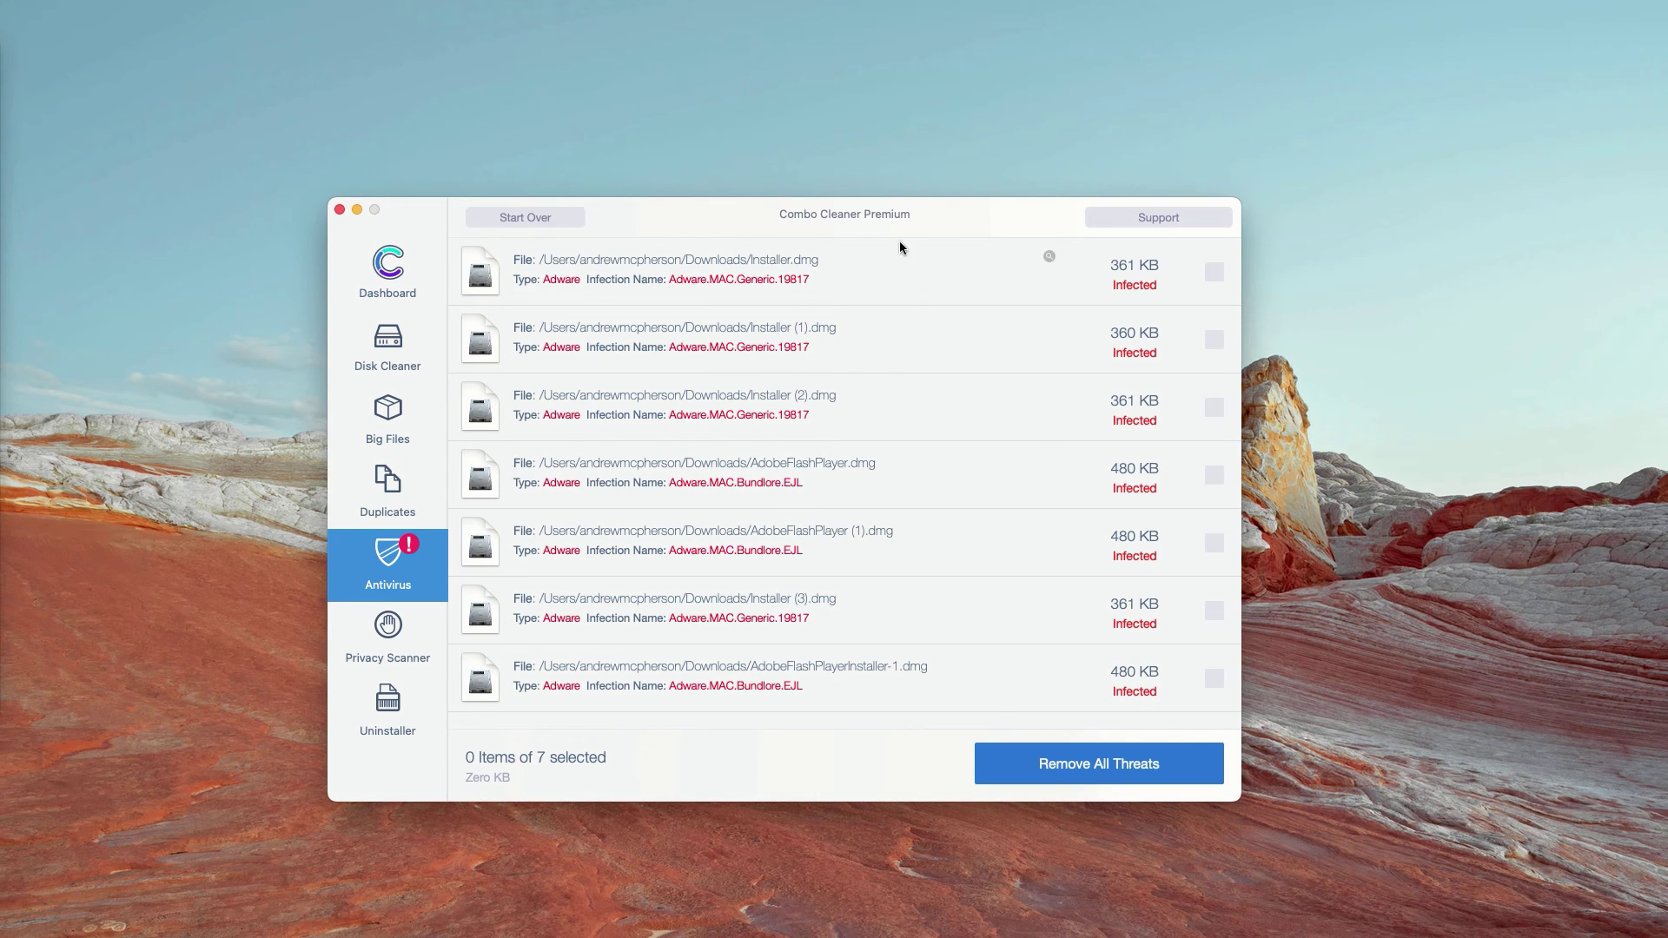
{"action": "left_click_drag", "start_coordinate": [932, 219], "coordinate": [930, 228]}
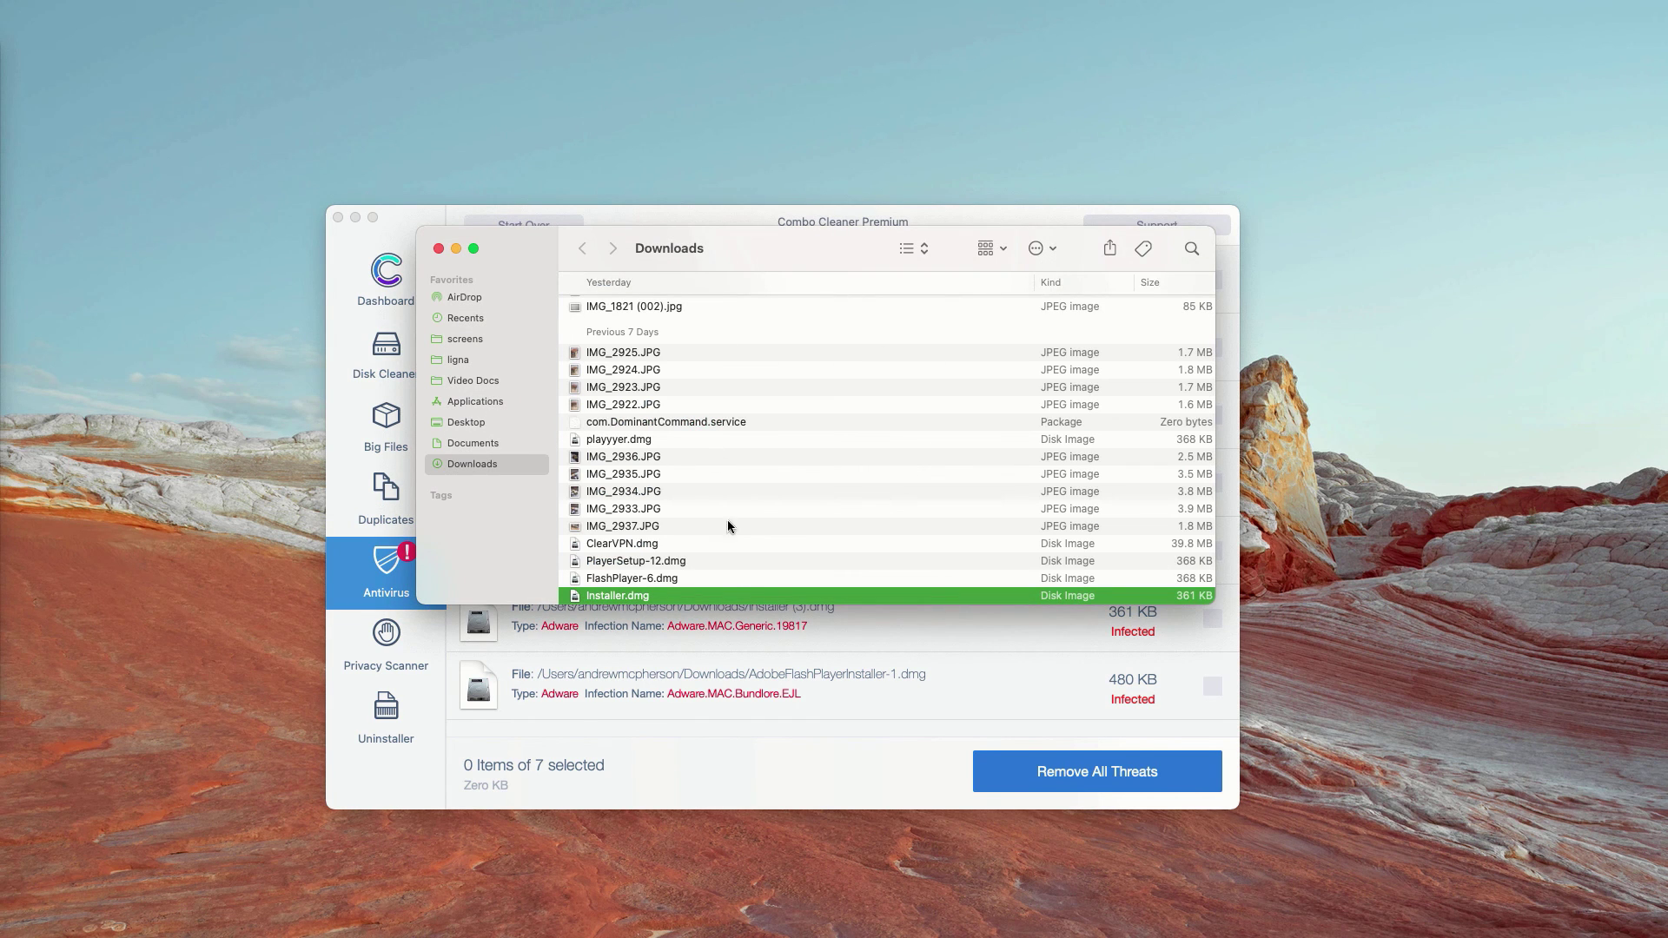
Step: Move Installer.dmg from Downloads to the Trash and close the Finder window
{"action": "scroll", "coordinate": [737, 563], "scroll_direction": "down", "scroll_amount": 3}
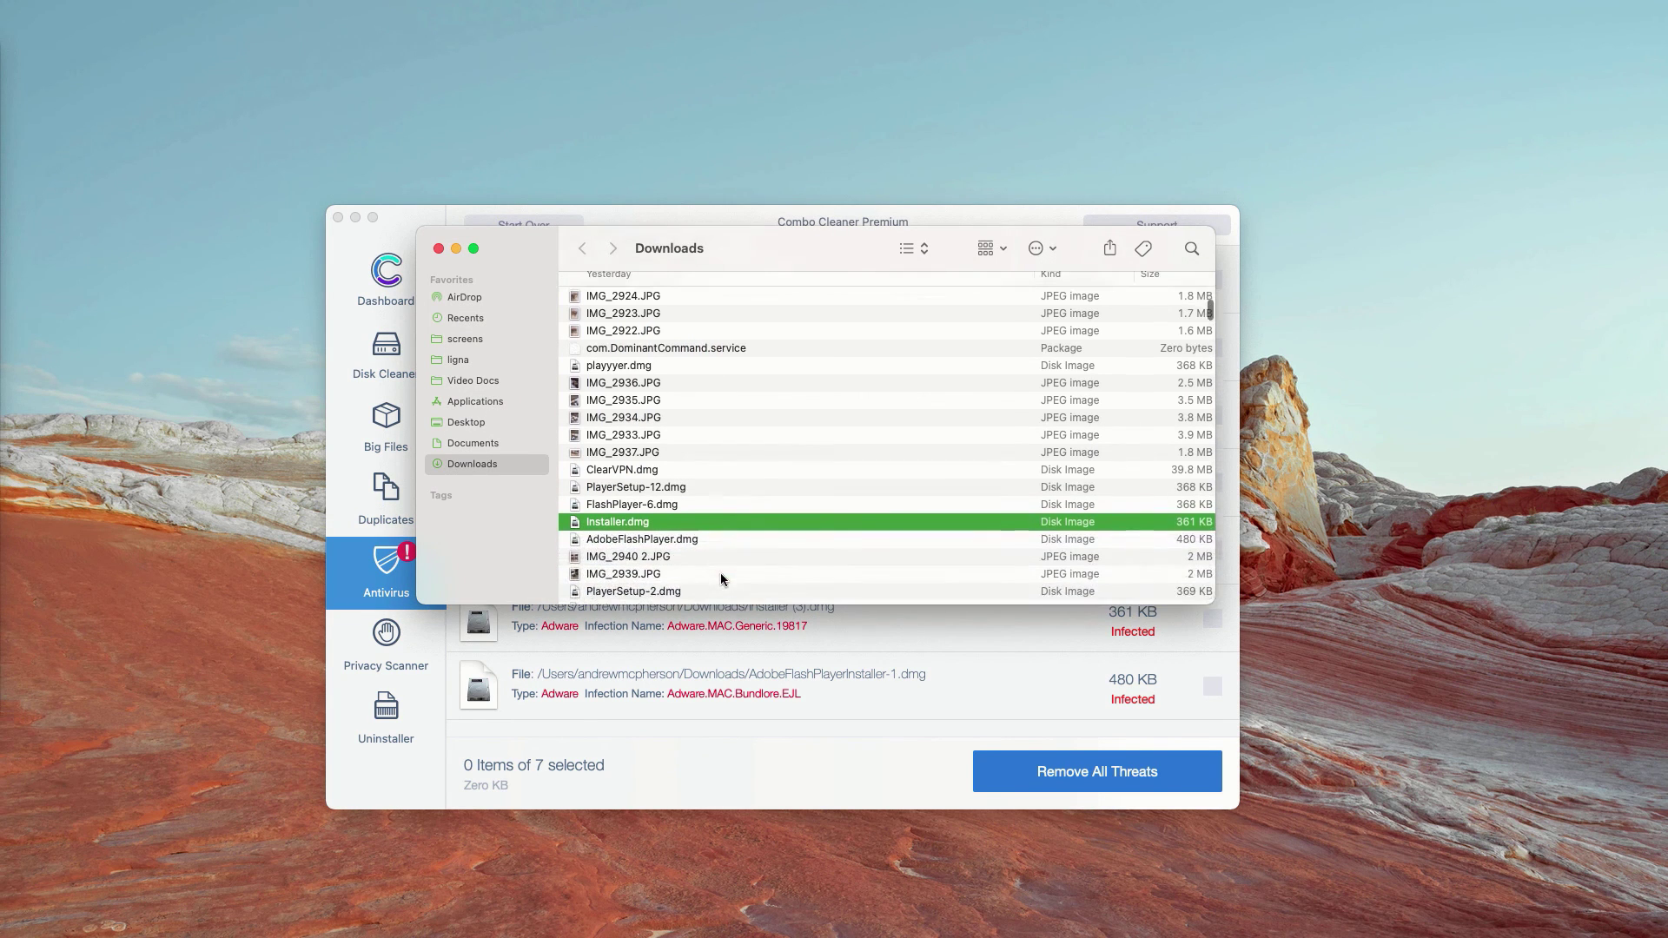
{"action": "right_click", "coordinate": [667, 518]}
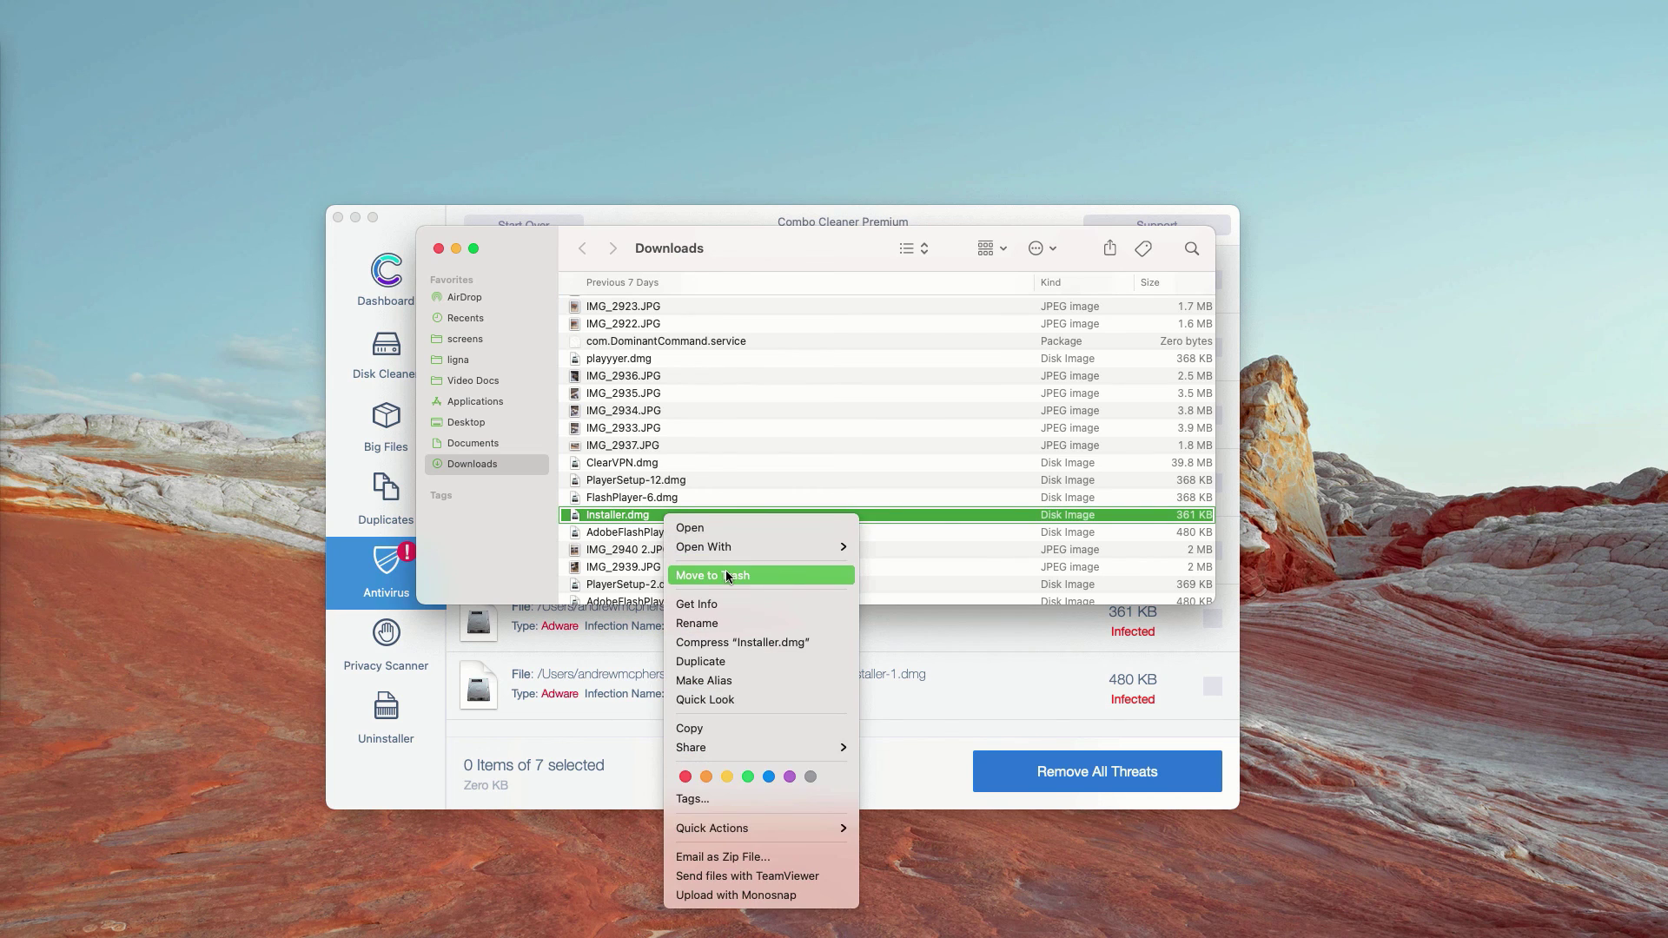
{"action": "left_click", "coordinate": [726, 575]}
{"action": "left_click", "coordinate": [439, 248]}
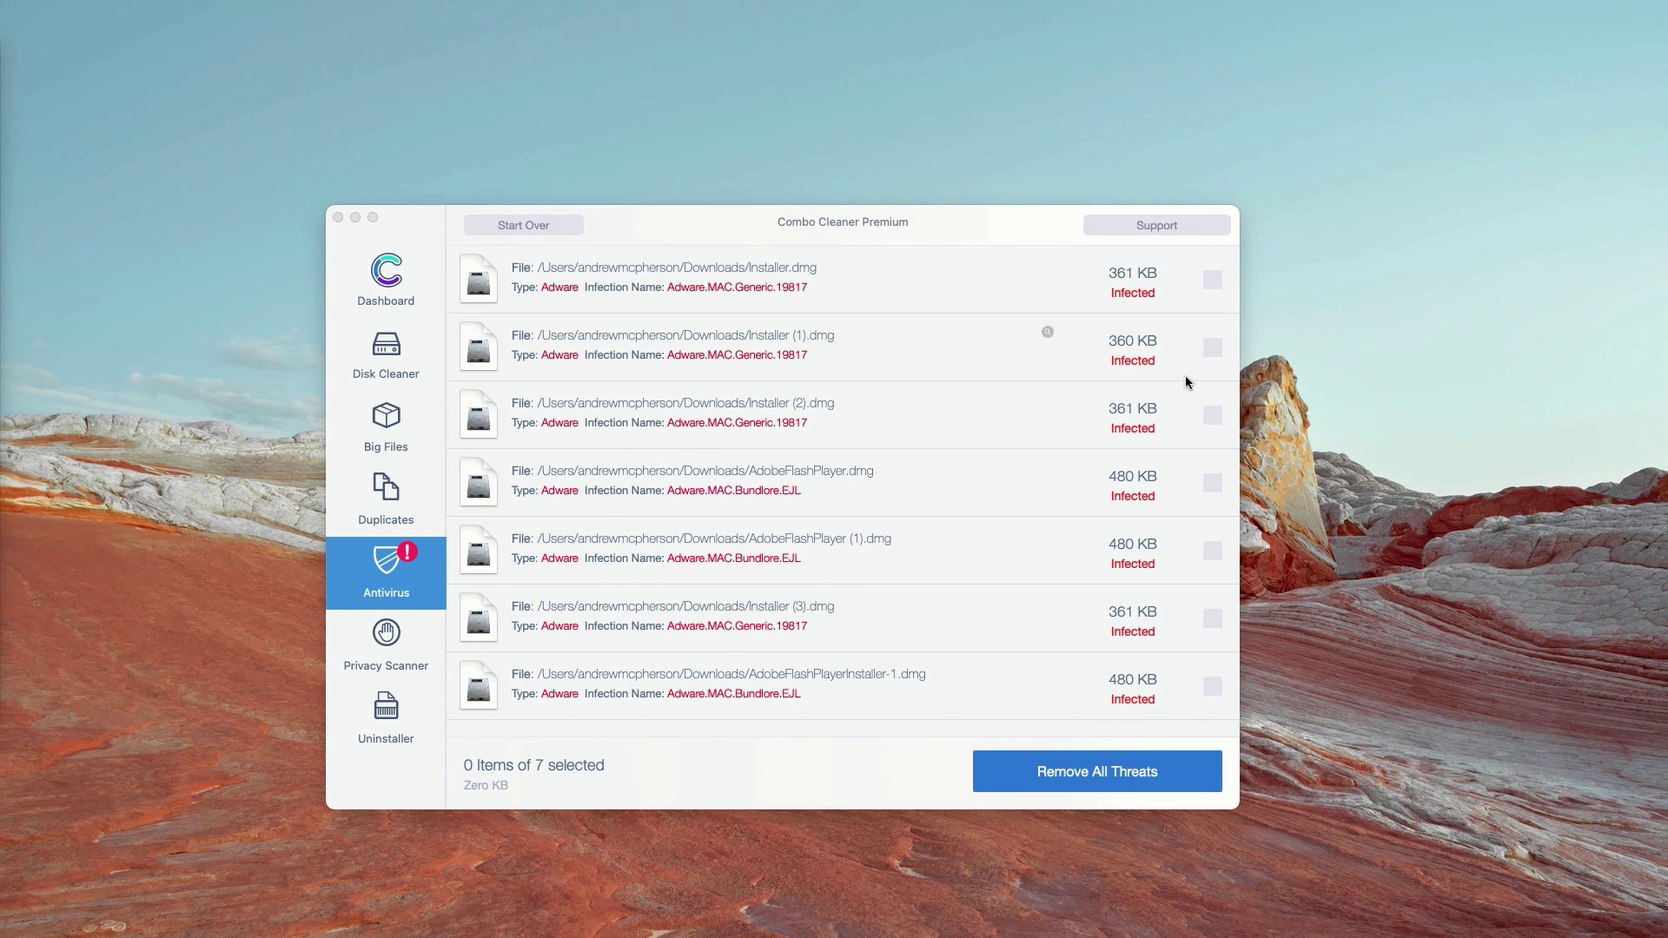
Step: Reveal Installer (1).dmg in Downloads, move it to the Trash, and close the window
{"action": "left_click", "coordinate": [1046, 331]}
{"action": "right_click", "coordinate": [816, 595]}
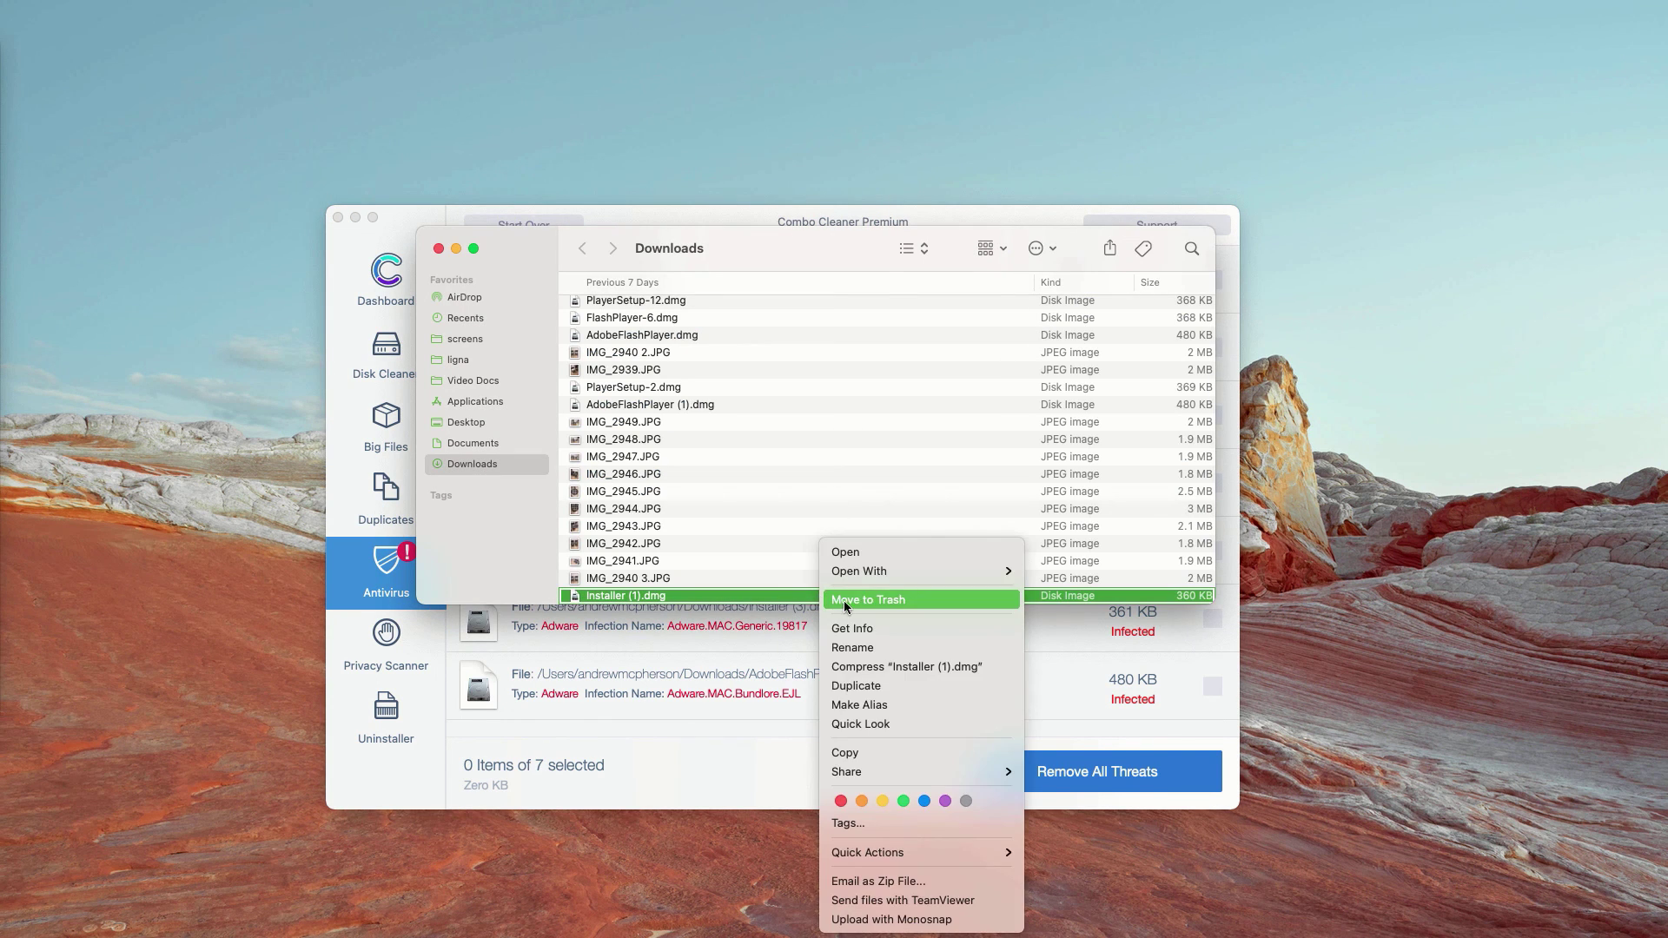
{"action": "left_click", "coordinate": [847, 598]}
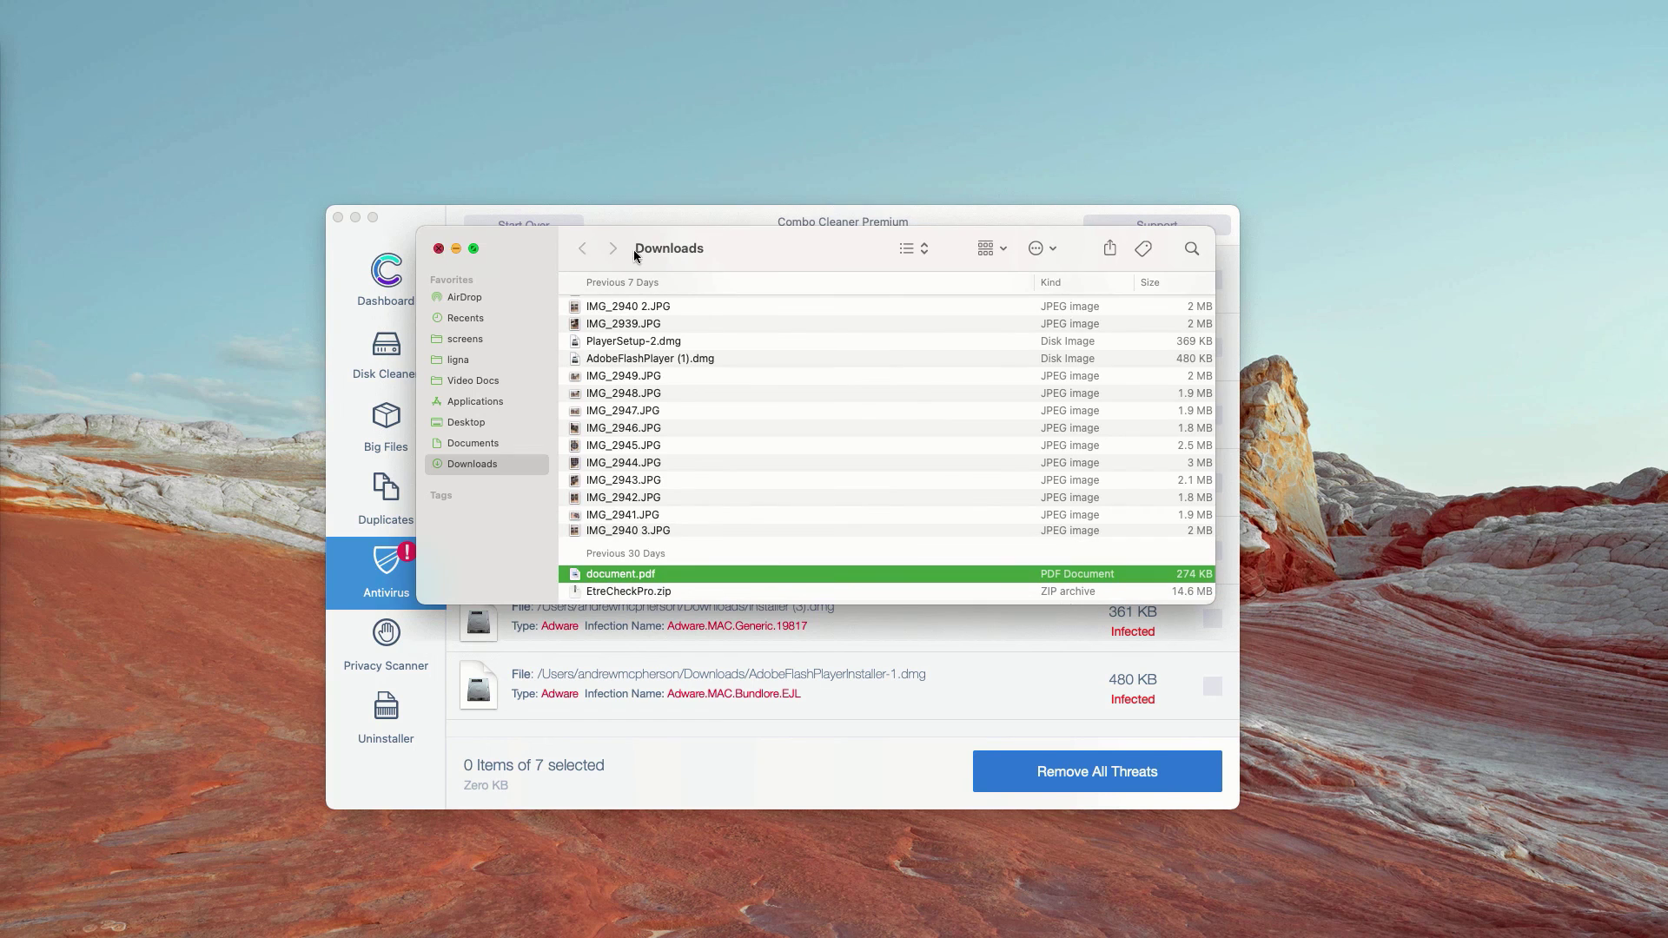
{"action": "left_click", "coordinate": [439, 248]}
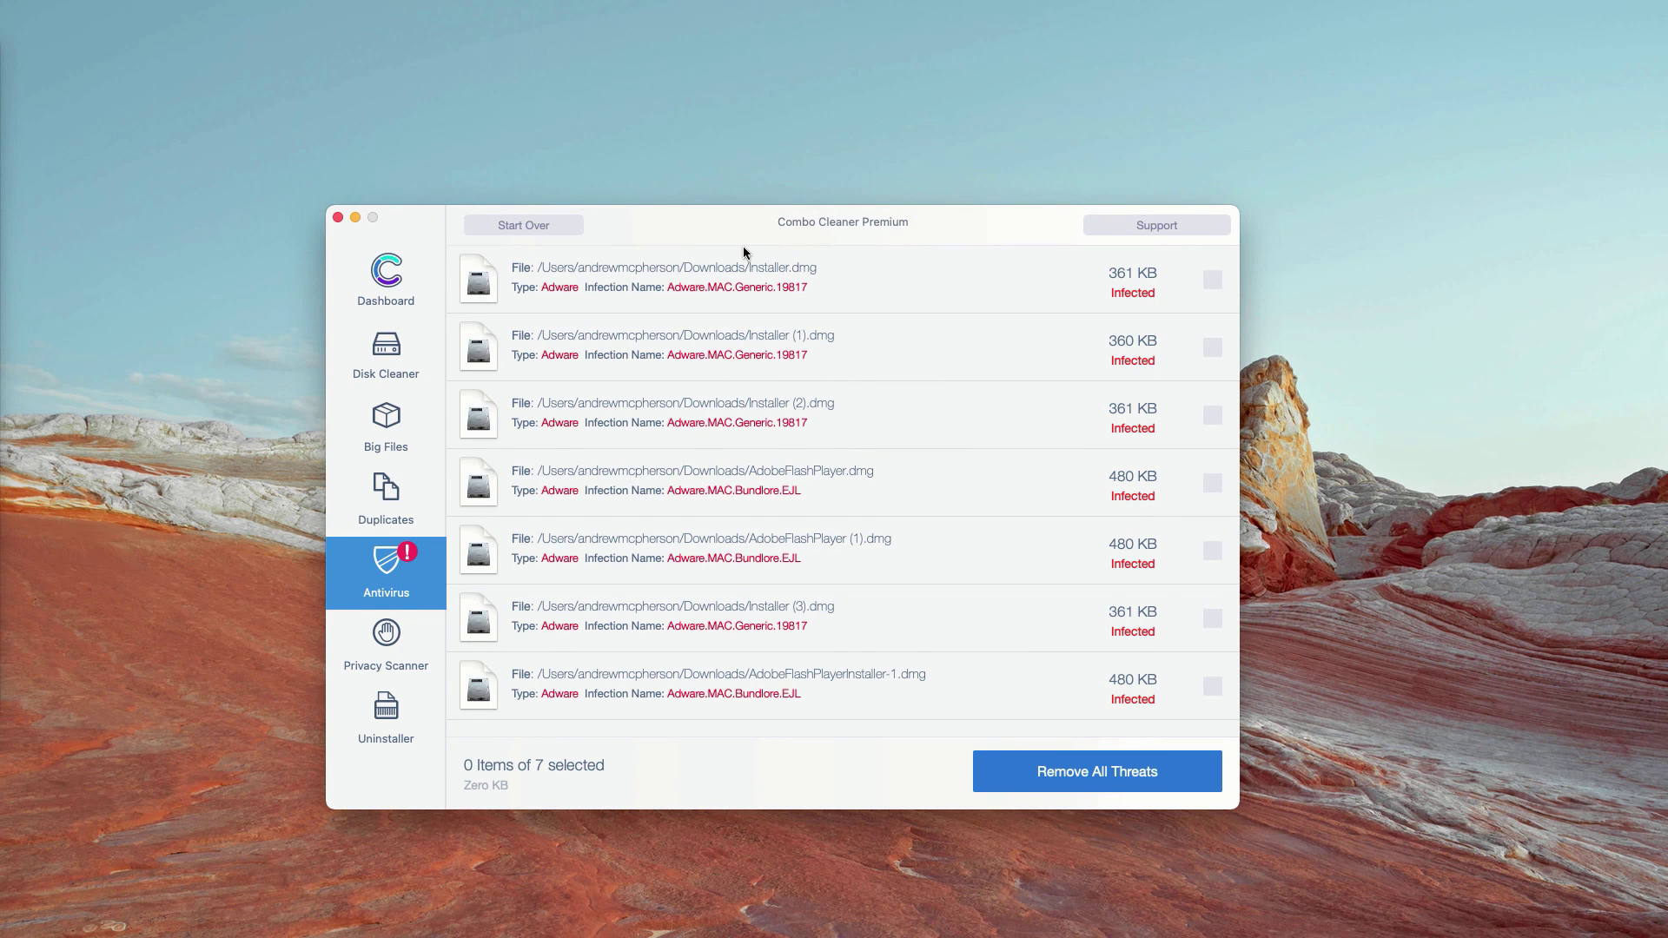